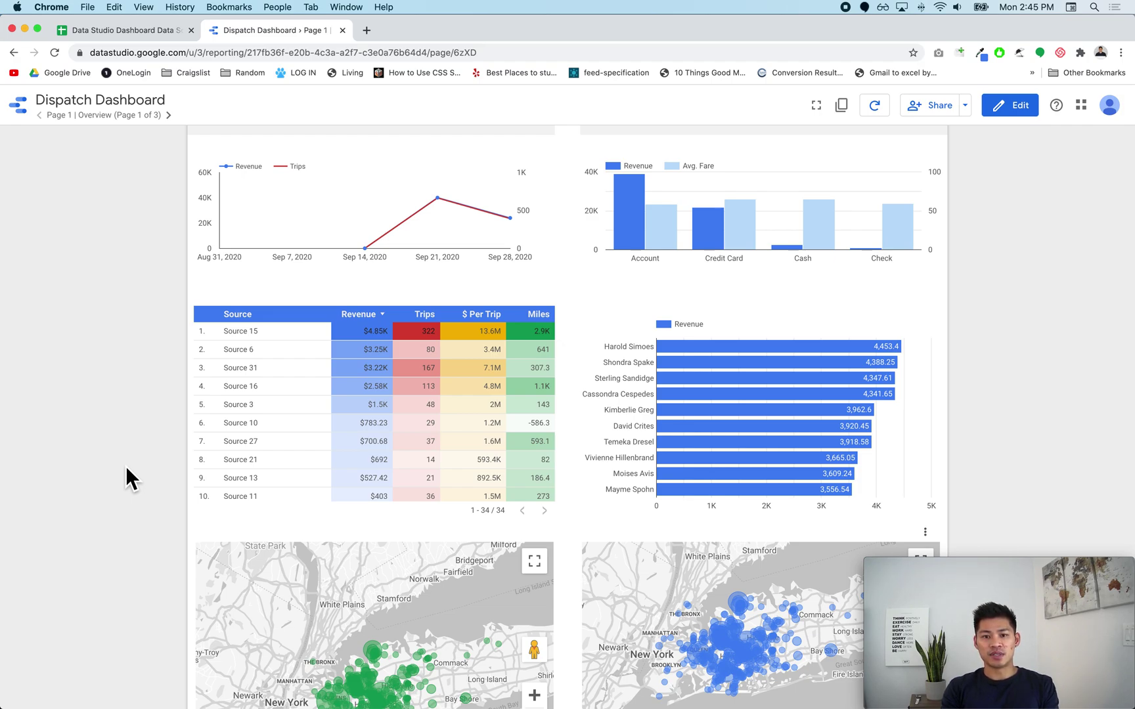
- Scroll the dashboard overview down to the maps and heatmap and back, then switch to the source spreadsheet
{"action": "scroll", "coordinate": [125, 466], "scroll_direction": "down", "scroll_amount": 5}
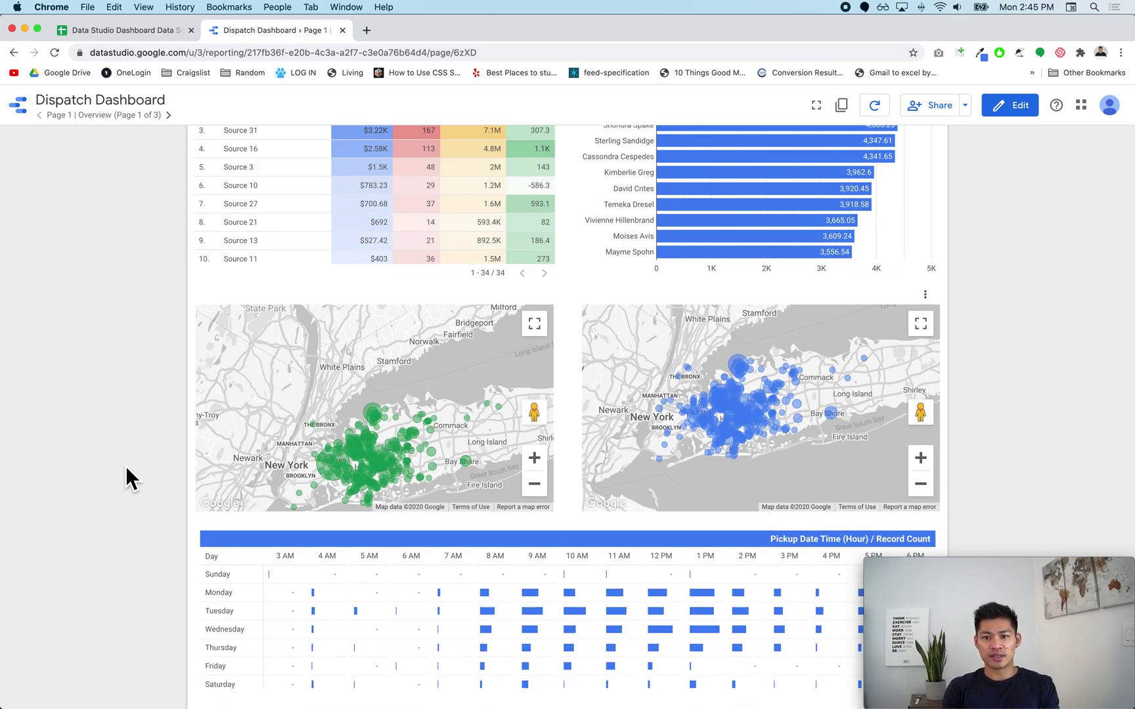
{"action": "scroll", "coordinate": [124, 466], "scroll_direction": "up", "scroll_amount": 7}
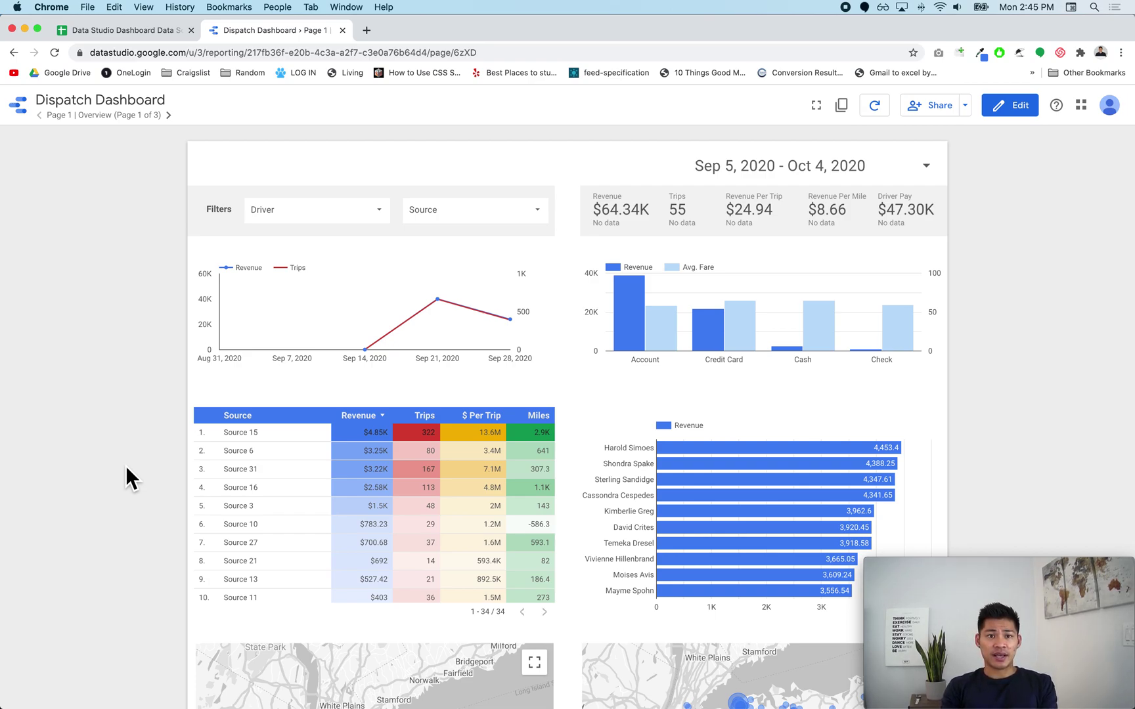
{"action": "key", "text": "ctrl+shift+Tab"}
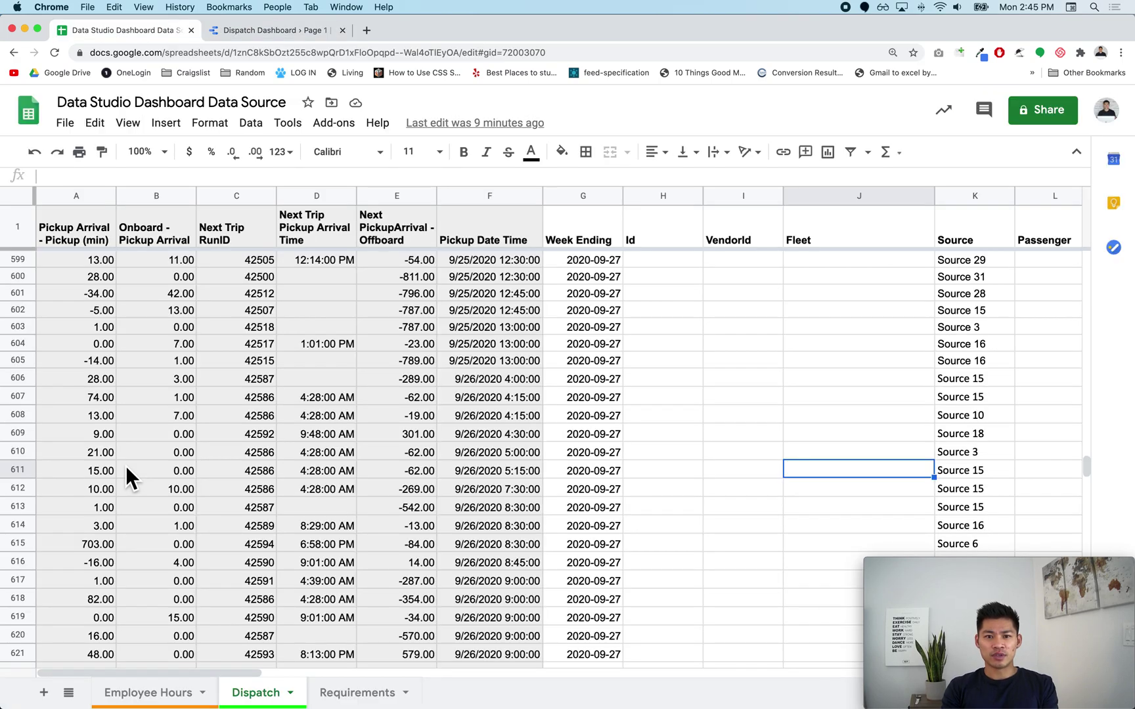
- Select cells in the Dispatch rows and scan the columns sideways
{"action": "left_click", "coordinate": [592, 432]}
{"action": "left_click", "coordinate": [688, 424]}
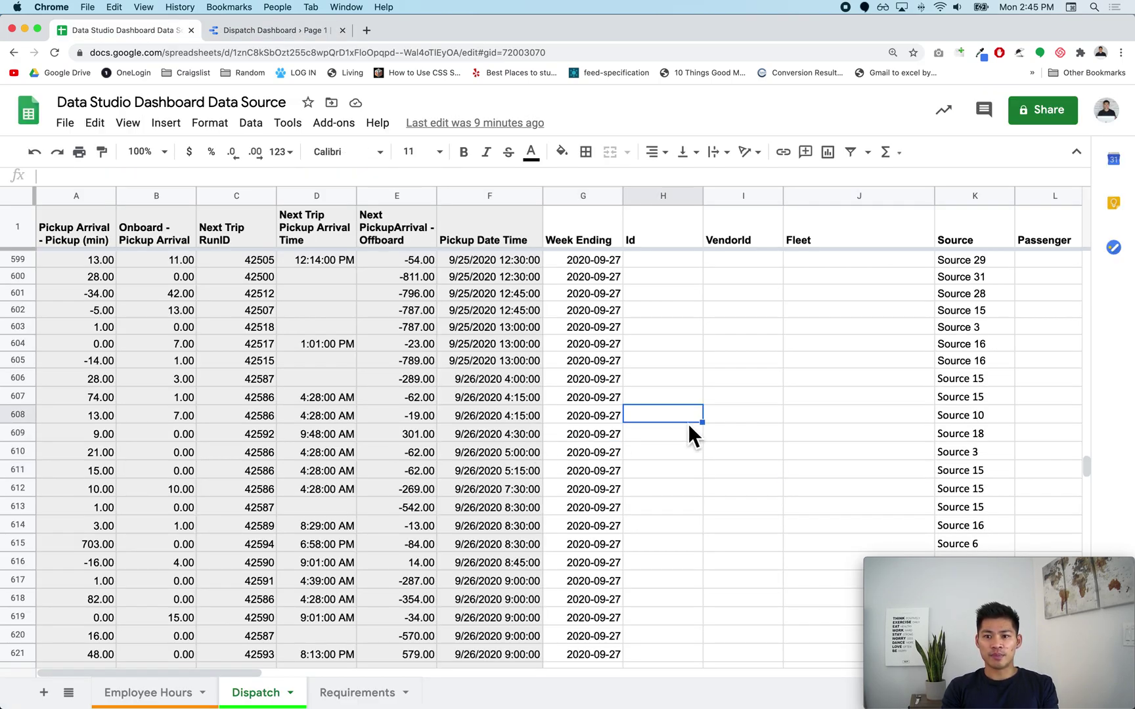
{"action": "scroll", "coordinate": [688, 423], "scroll_direction": "right", "scroll_amount": 5}
{"action": "scroll", "coordinate": [688, 423], "scroll_direction": "left", "scroll_amount": 5}
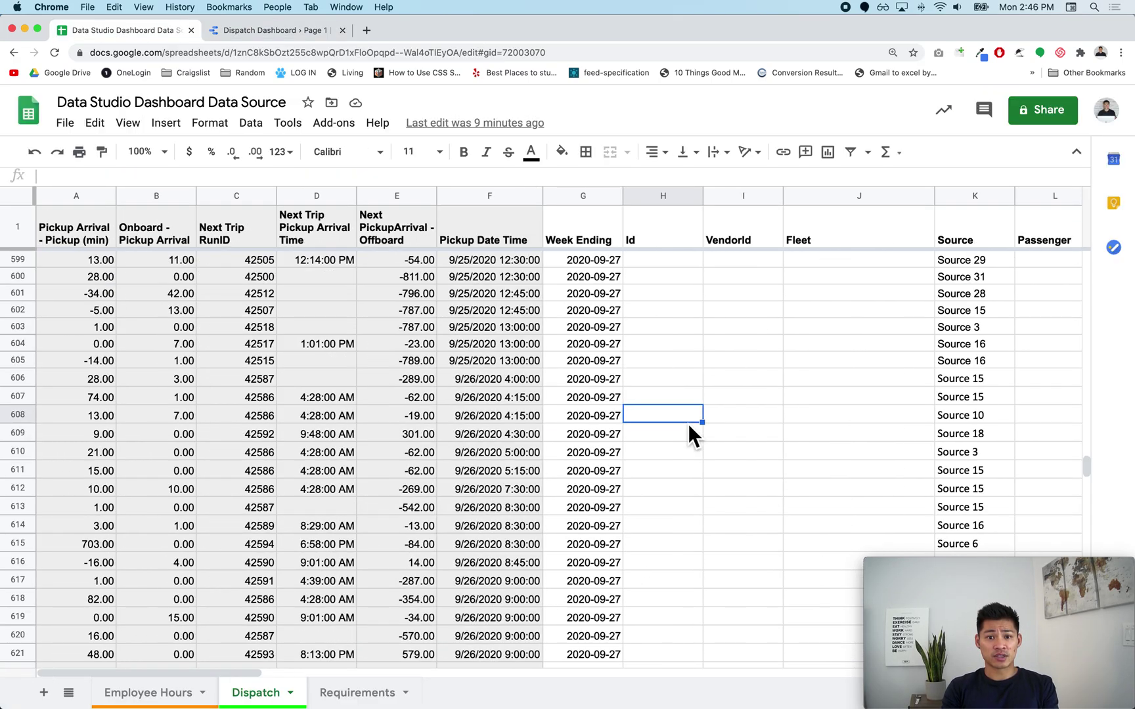
- Switch to the Employee Hours sheet and review the hours and pay rows down to row 56
{"action": "left_click", "coordinate": [161, 701]}
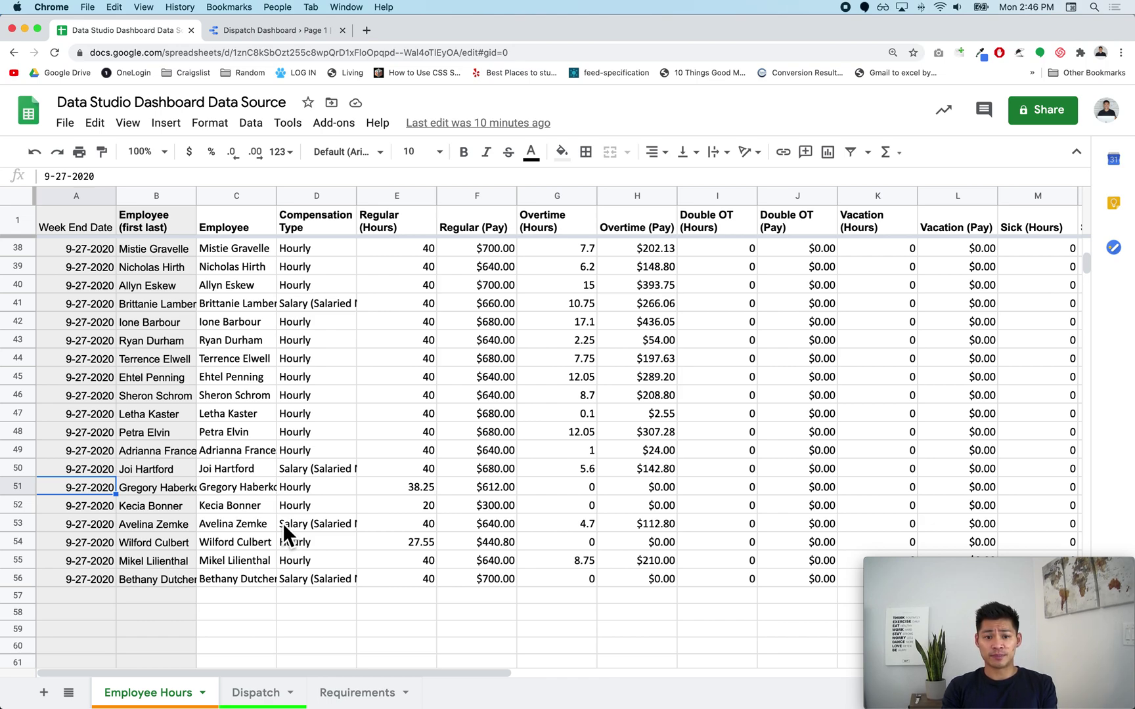
{"action": "left_click", "coordinate": [448, 643]}
{"action": "scroll", "coordinate": [449, 643], "scroll_direction": "down", "scroll_amount": 1}
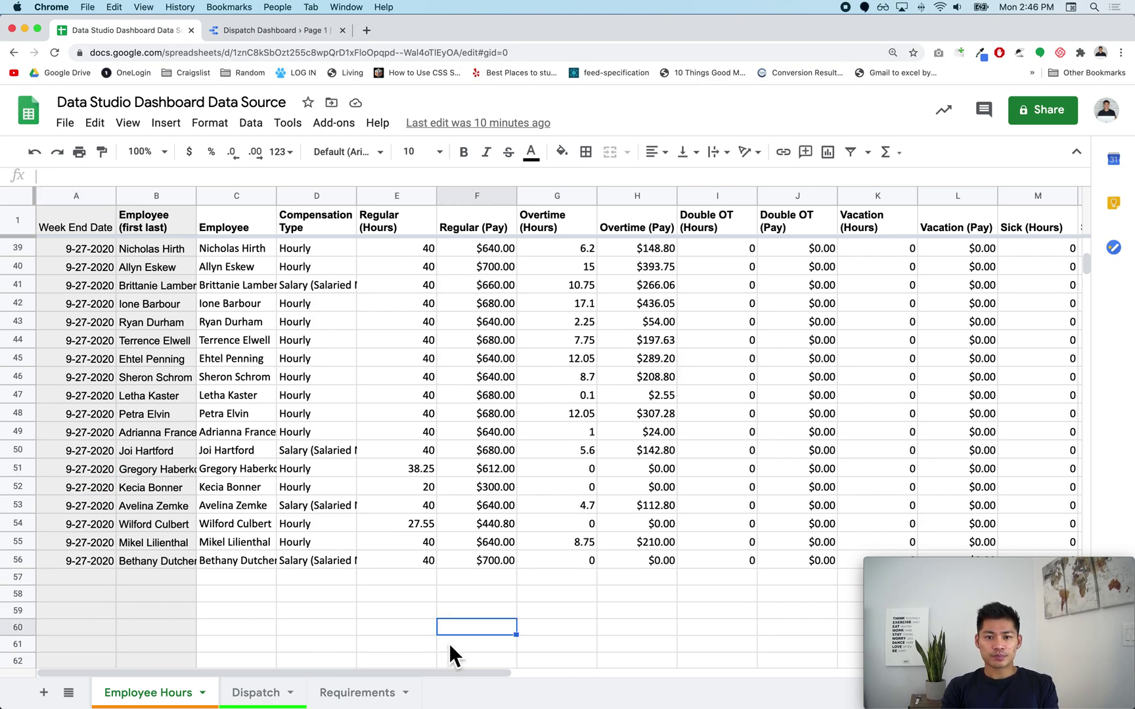
{"action": "scroll", "coordinate": [449, 643], "scroll_direction": "up", "scroll_amount": 5}
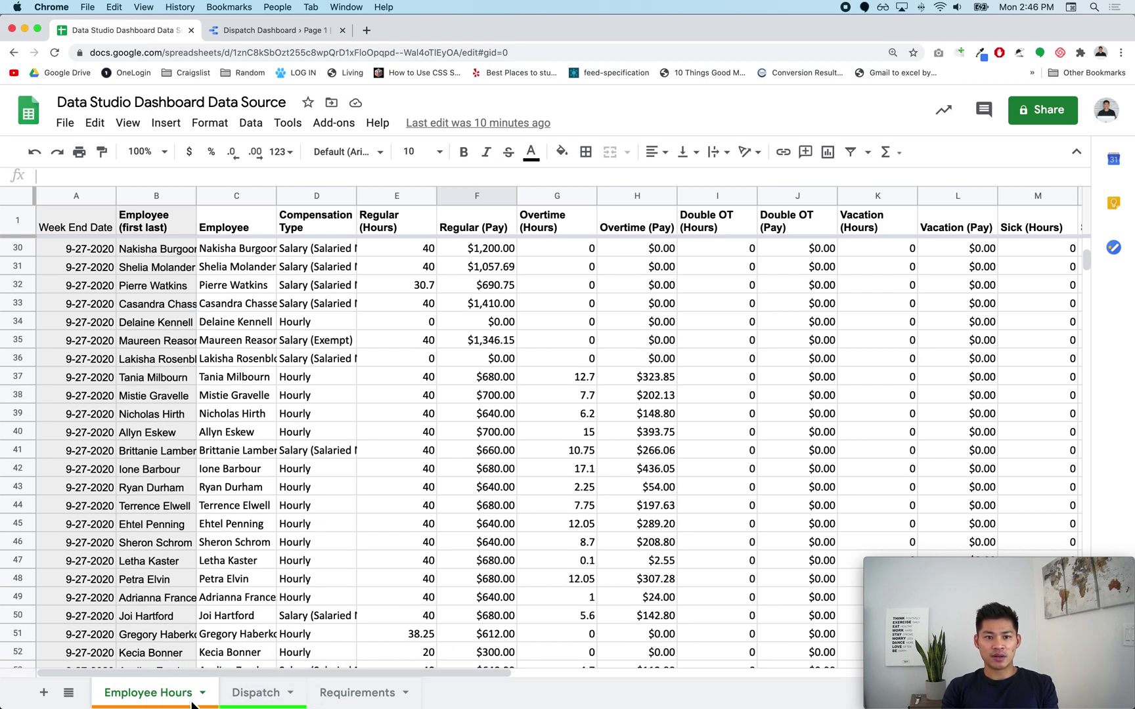
{"action": "scroll", "coordinate": [253, 512], "scroll_direction": "down", "scroll_amount": 2}
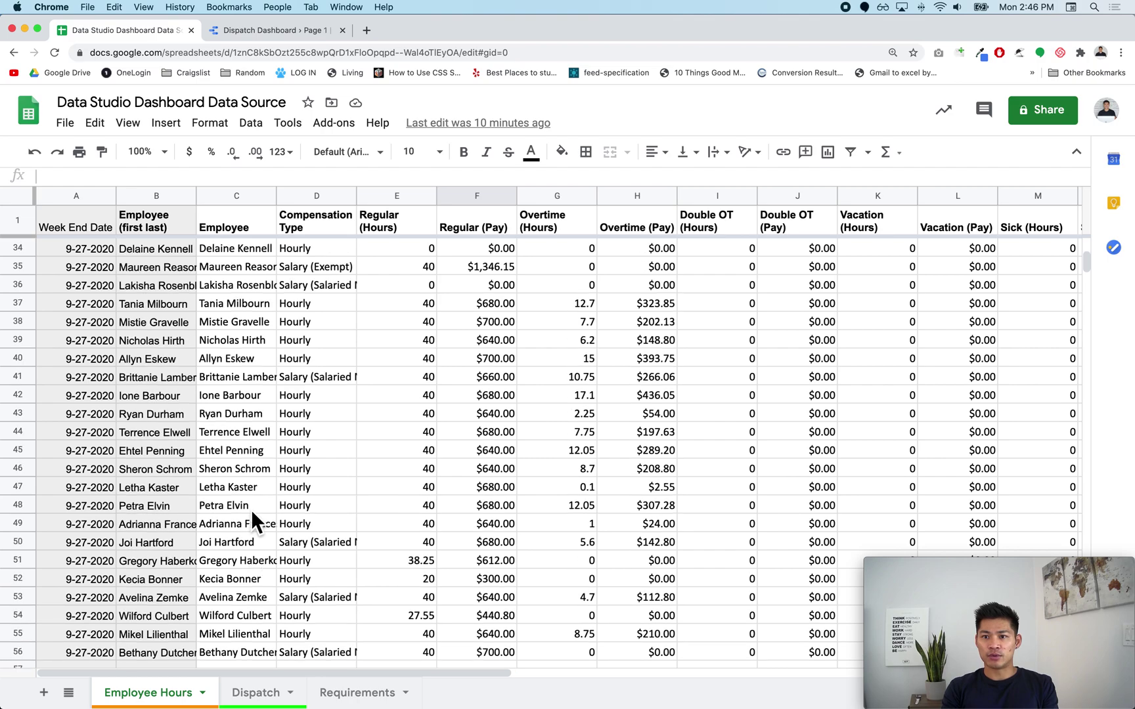
{"action": "scroll", "coordinate": [76, 317], "scroll_direction": "up", "scroll_amount": 5}
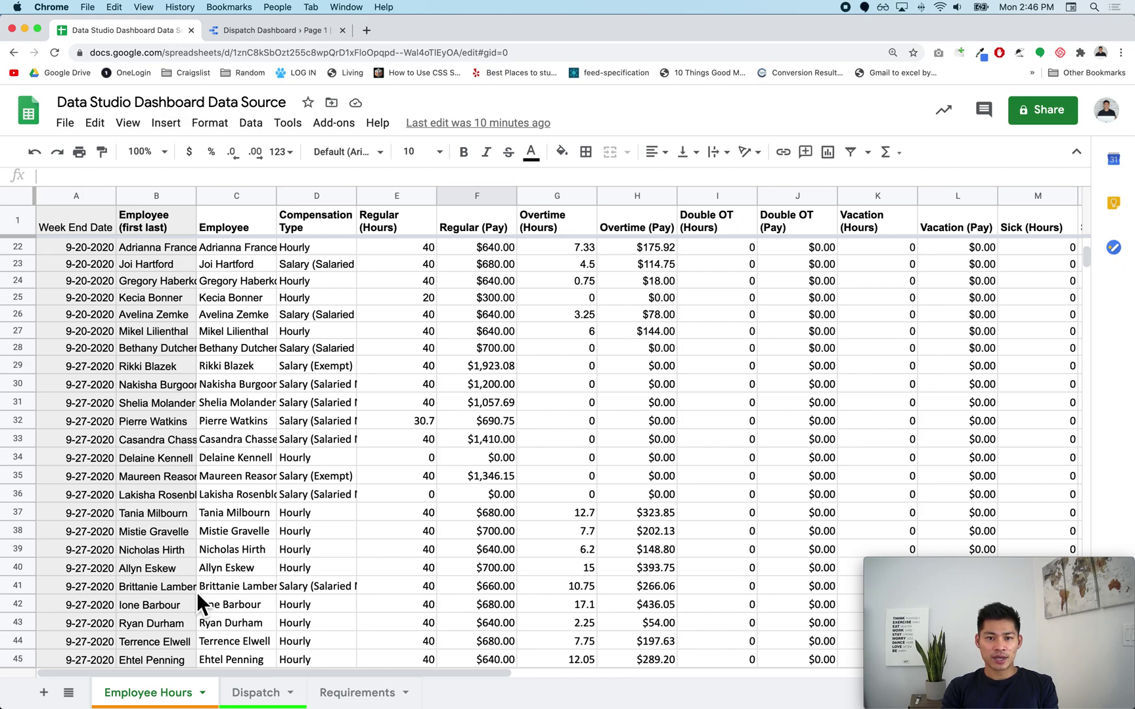
{"action": "scroll", "coordinate": [236, 597], "scroll_direction": "down", "scroll_amount": 8}
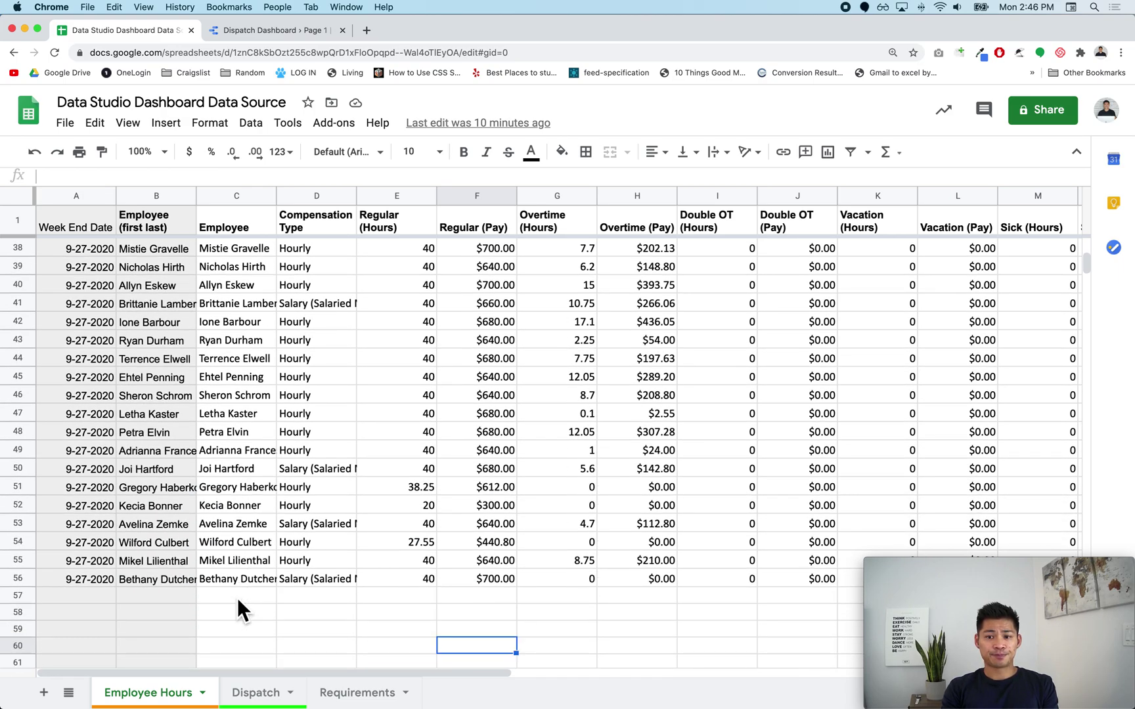
{"action": "scroll", "coordinate": [236, 598], "scroll_direction": "down", "scroll_amount": 3}
{"action": "scroll", "coordinate": [228, 530], "scroll_direction": "up", "scroll_amount": 4}
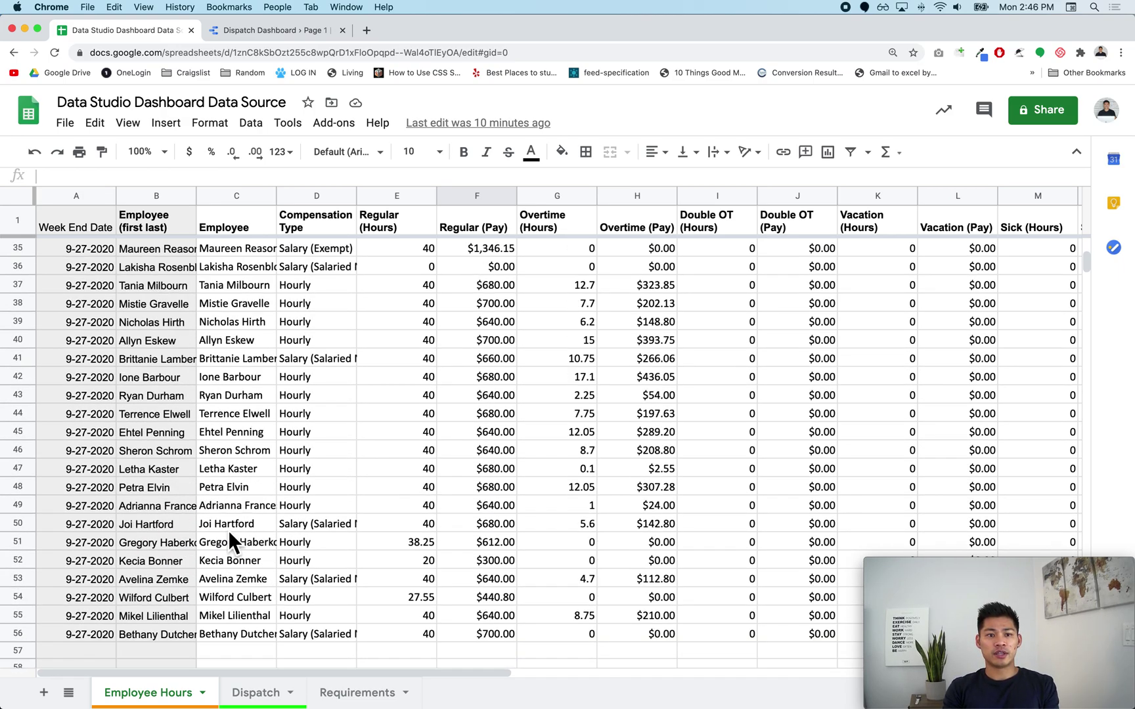
{"action": "scroll", "coordinate": [228, 530], "scroll_direction": "up", "scroll_amount": 6}
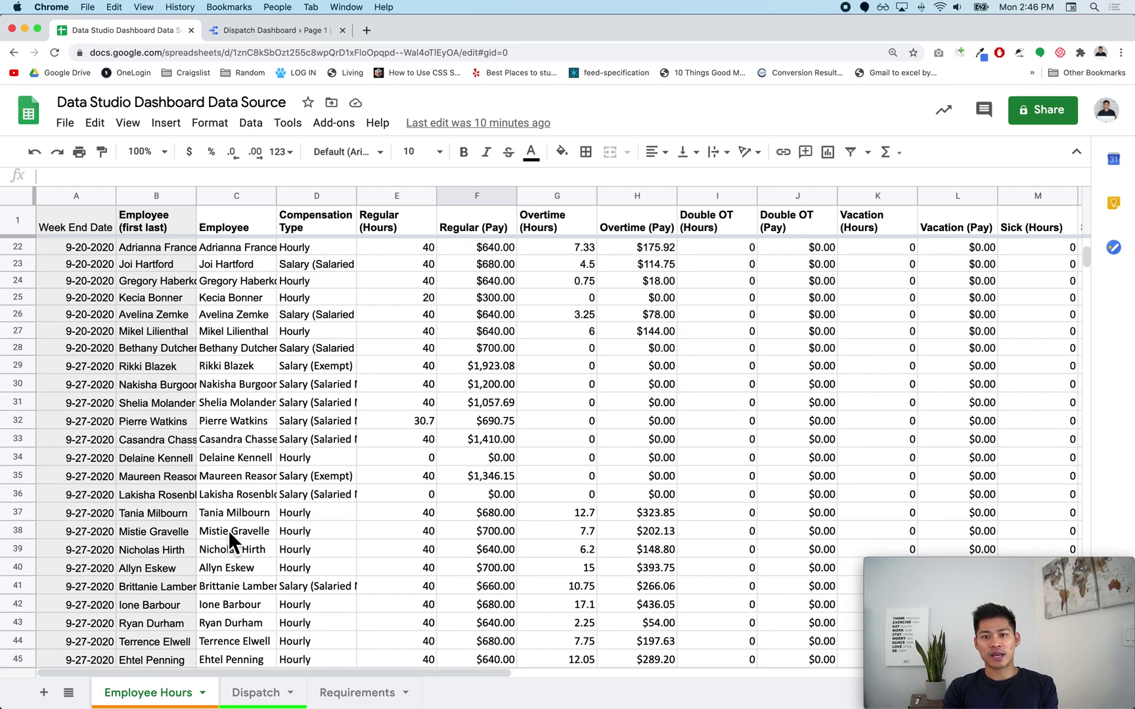
{"action": "scroll", "coordinate": [228, 530], "scroll_direction": "down", "scroll_amount": 10}
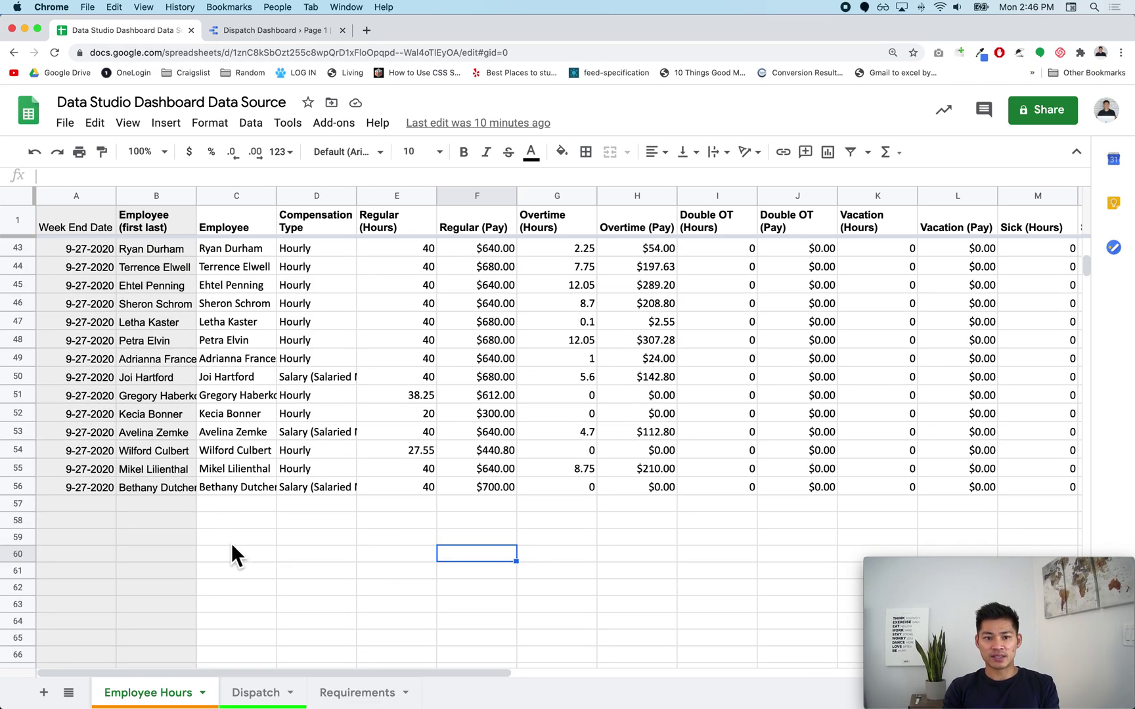
{"action": "left_click_drag", "start_coordinate": [237, 507], "coordinate": [309, 603]}
{"action": "left_click", "coordinate": [298, 588]}
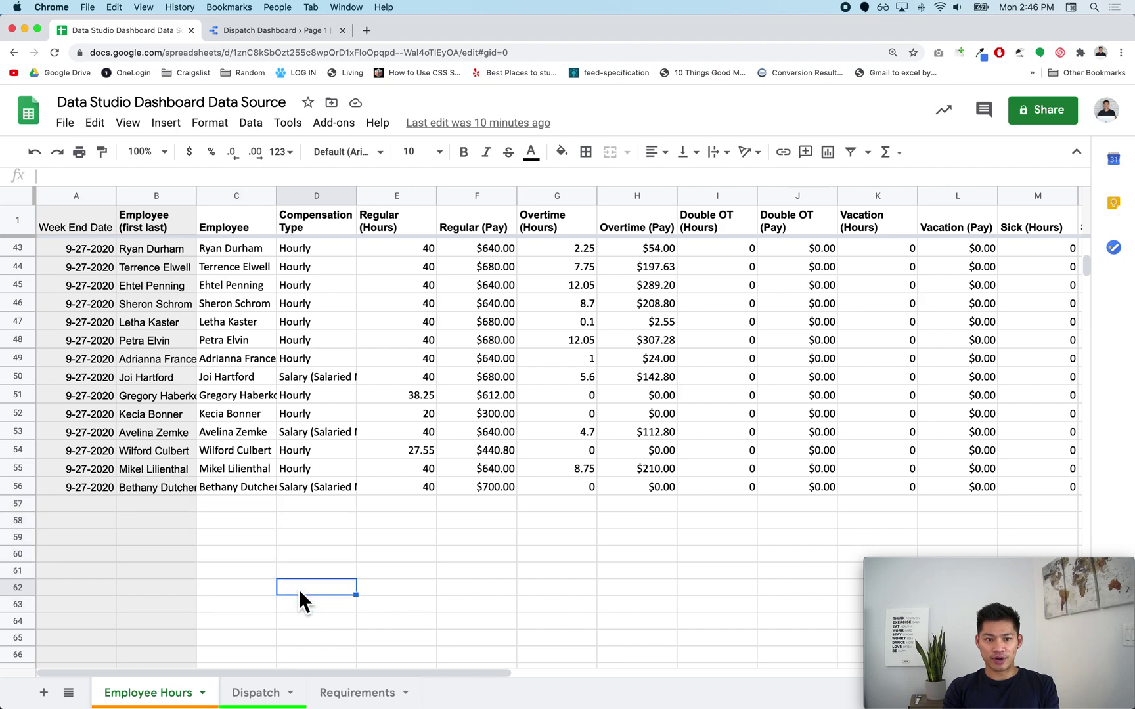
- Return to the Dispatch sheet and select the Source cell in column K and the Passenger and PickUpAddress headers
{"action": "left_click", "coordinate": [269, 701]}
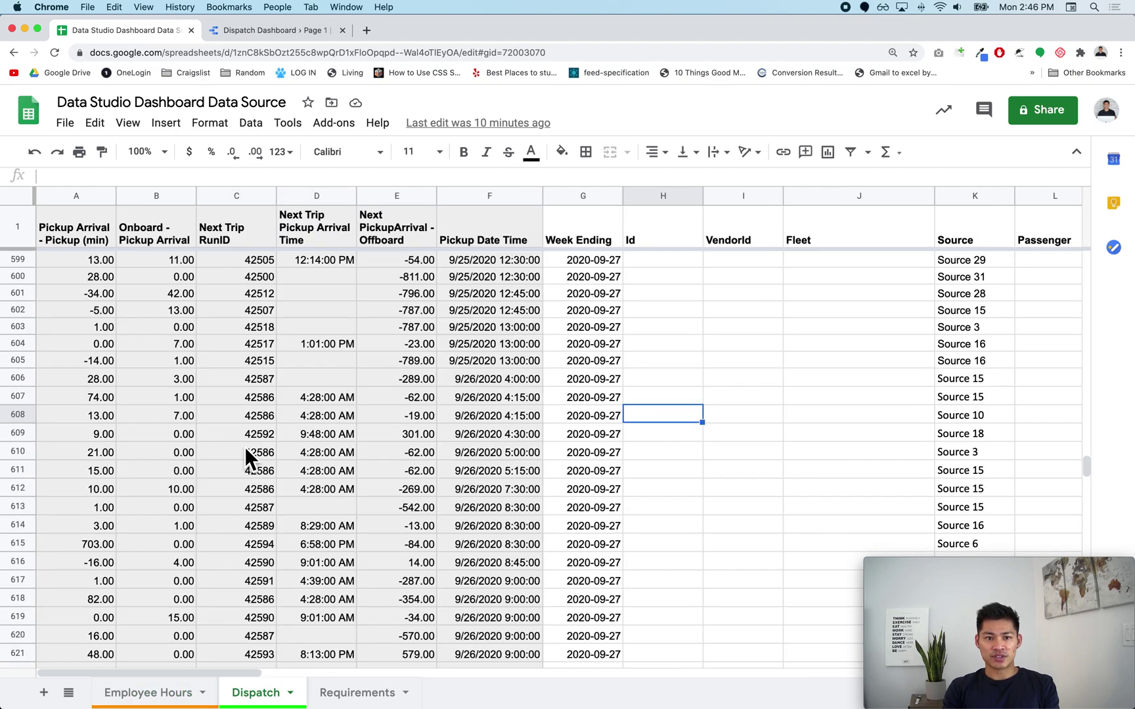
{"action": "scroll", "coordinate": [245, 452], "scroll_direction": "right", "scroll_amount": 3}
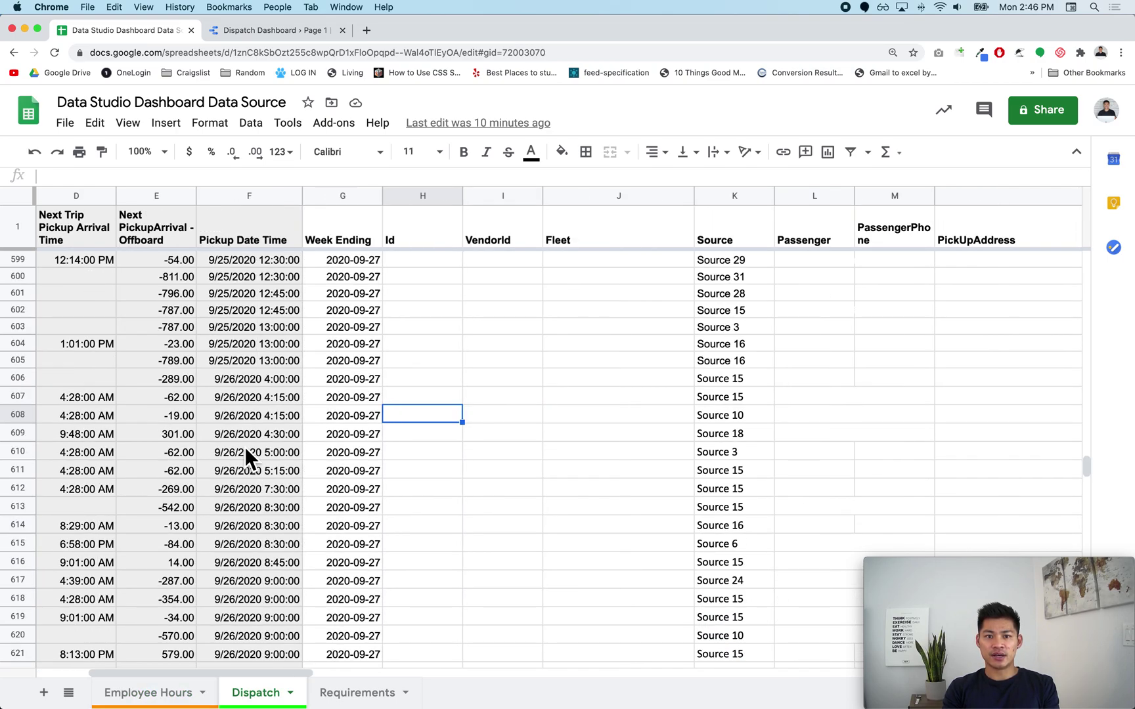
{"action": "scroll", "coordinate": [331, 323], "scroll_direction": "right", "scroll_amount": 3}
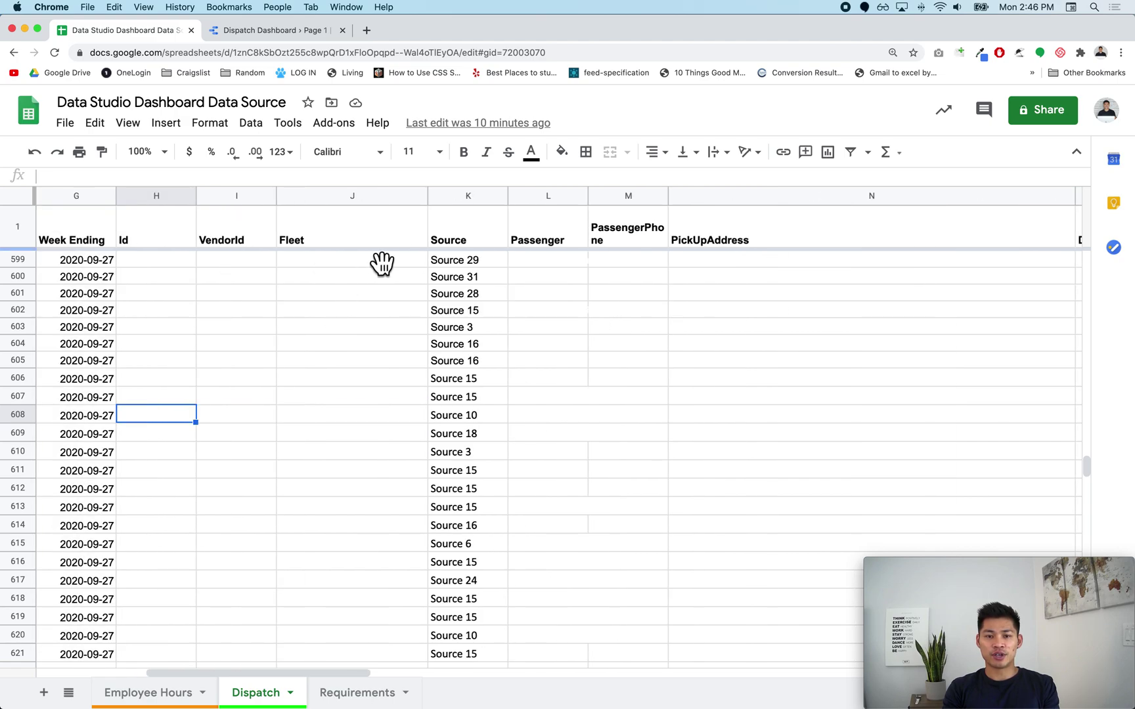
{"action": "left_click_drag", "start_coordinate": [456, 236], "coordinate": [455, 385]}
{"action": "left_click", "coordinate": [455, 385]}
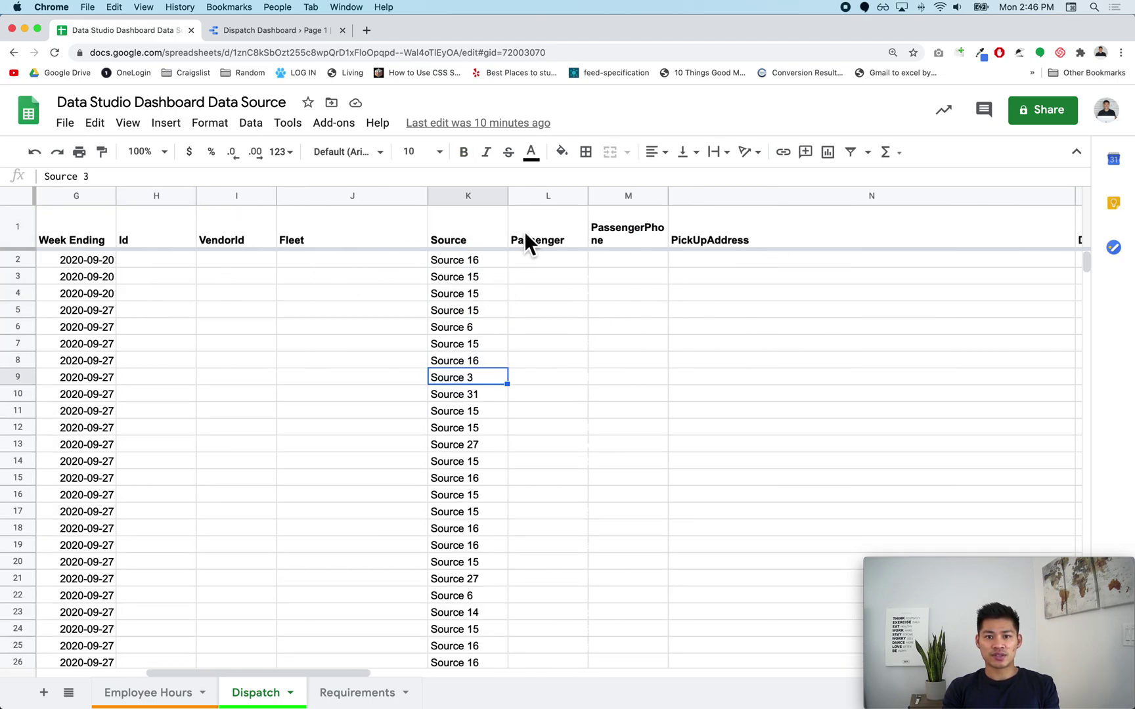
{"action": "left_click", "coordinate": [524, 231]}
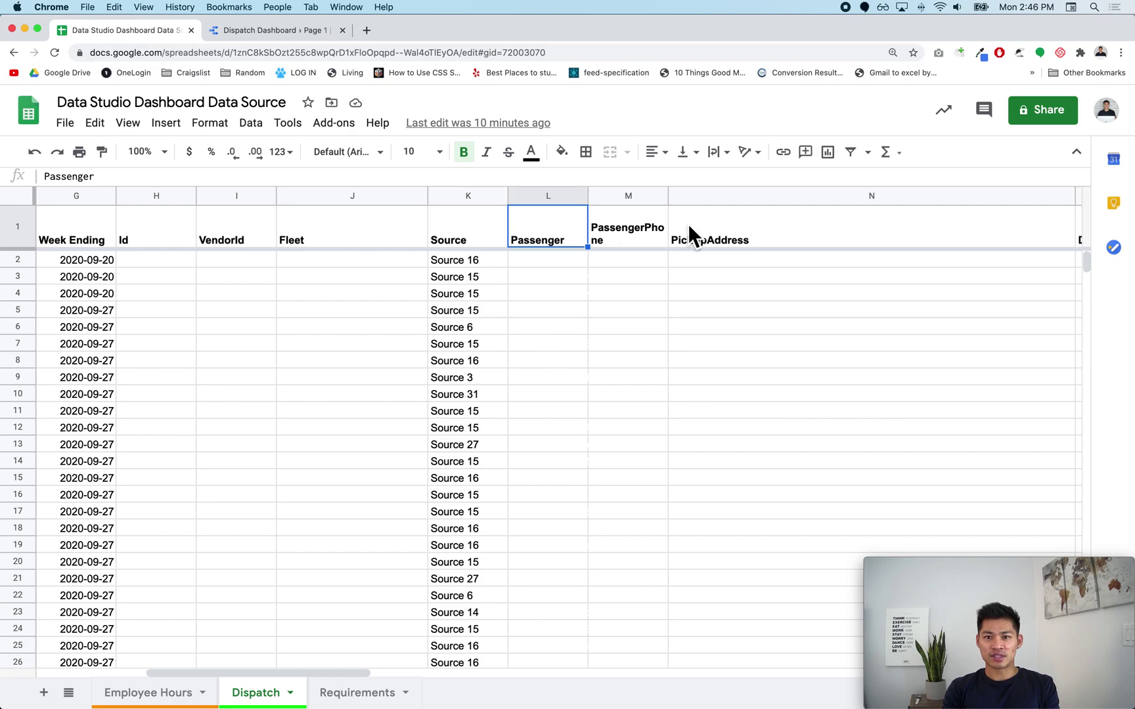
{"action": "left_click", "coordinate": [713, 235]}
- Browse right past DropOffAddress and PickUpTime to PaymentStatus and TripStatus, glancing at the dashboard and back
{"action": "scroll", "coordinate": [712, 231], "scroll_direction": "right", "scroll_amount": 8}
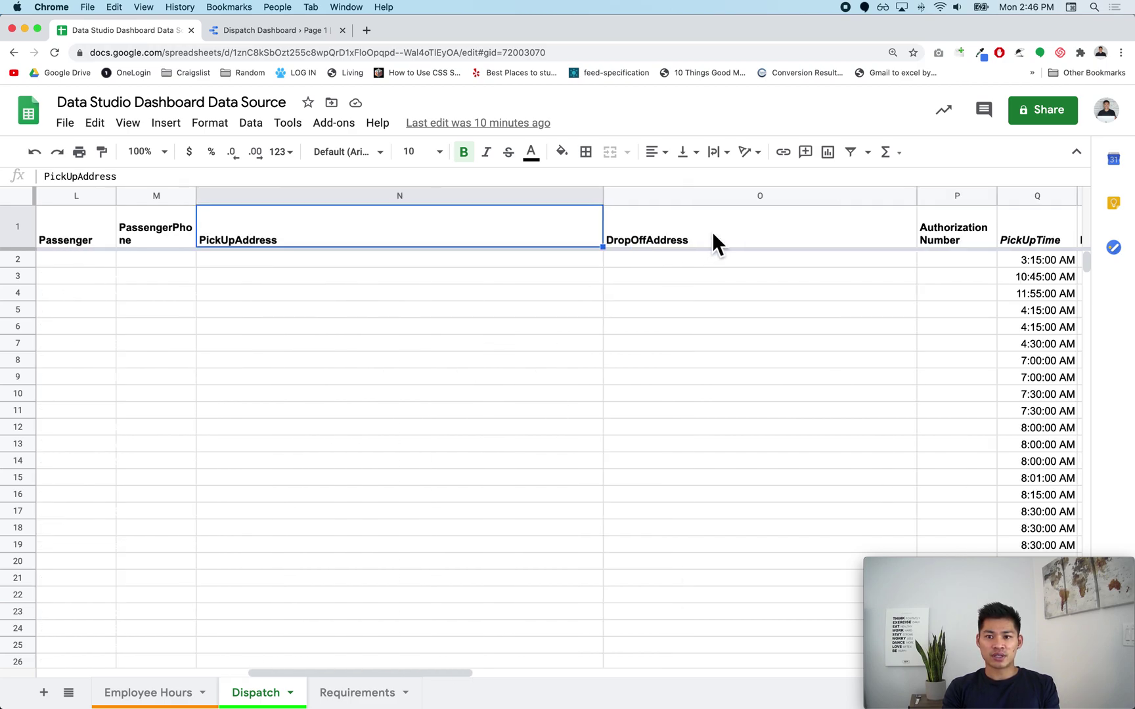
{"action": "left_click", "coordinate": [712, 232]}
{"action": "left_click", "coordinate": [880, 247]}
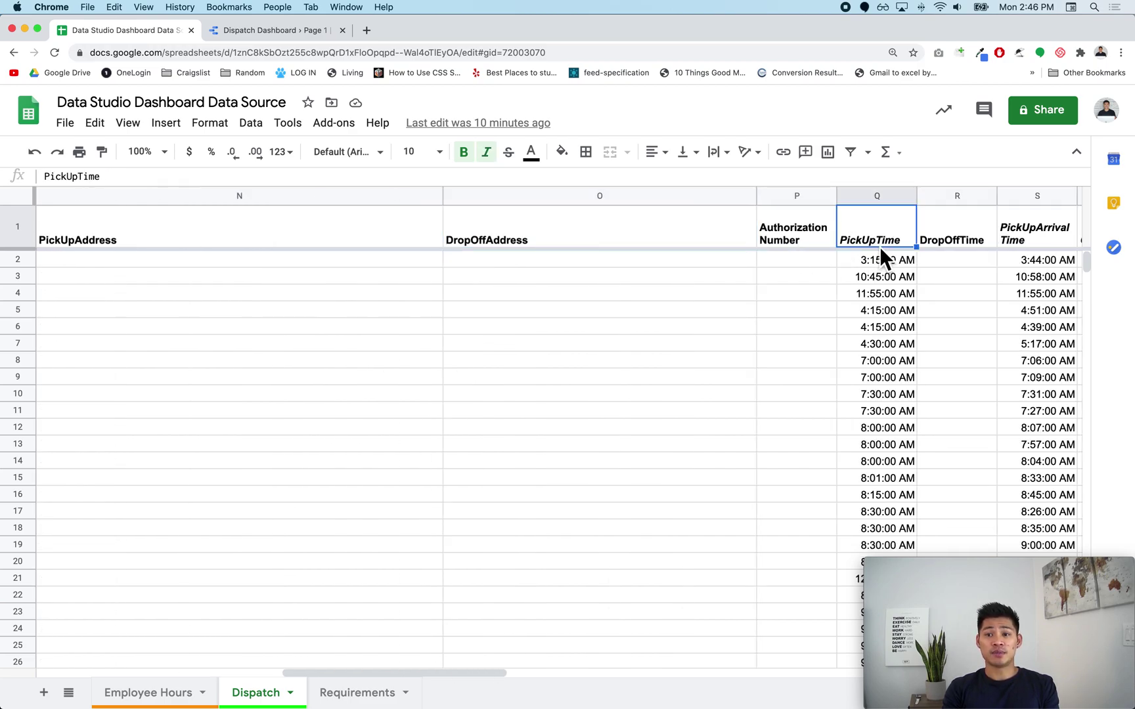
{"action": "scroll", "coordinate": [880, 246], "scroll_direction": "right", "scroll_amount": 2}
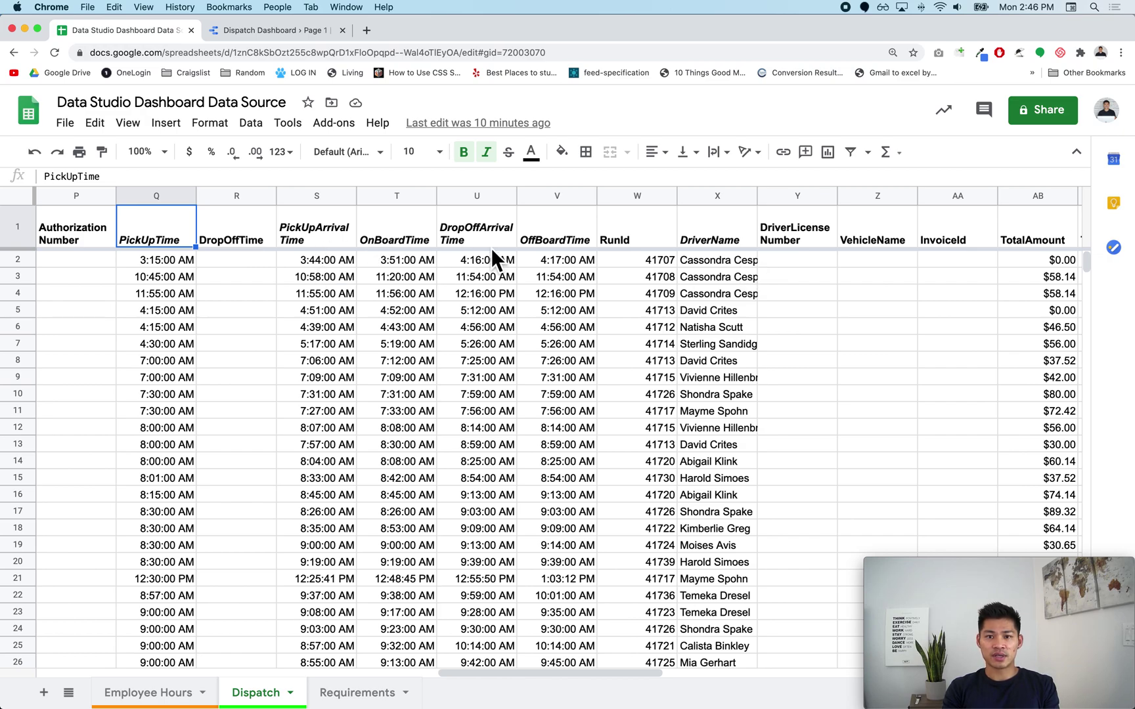
{"action": "scroll", "coordinate": [595, 306], "scroll_direction": "right", "scroll_amount": 2}
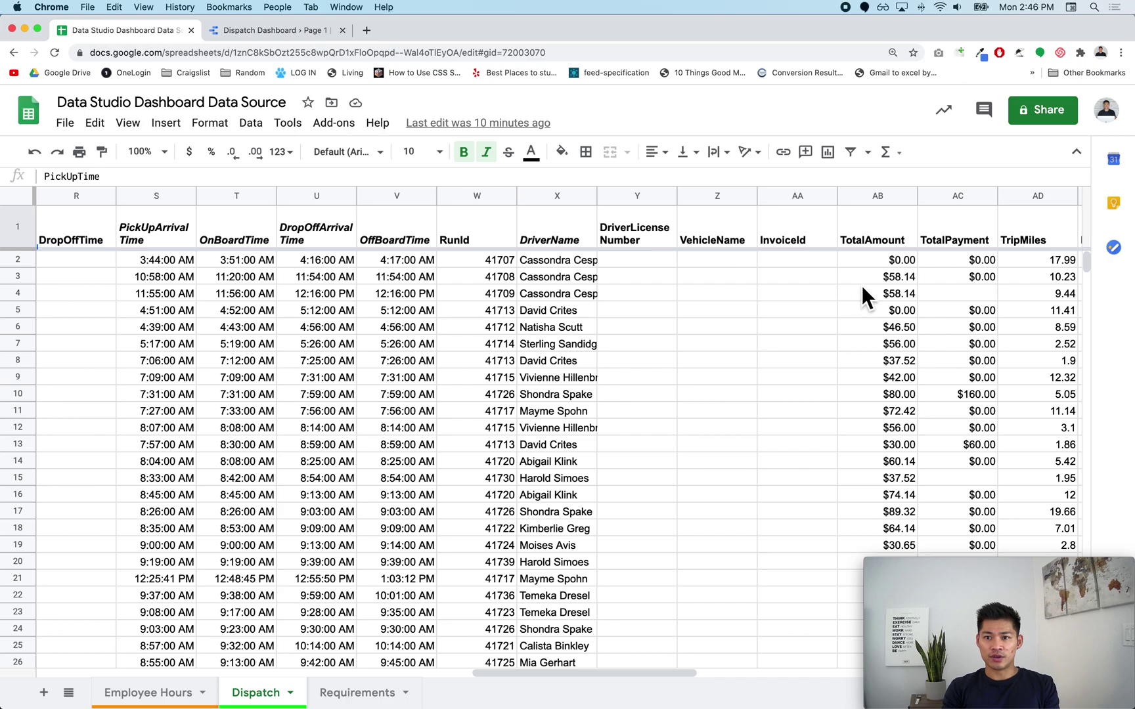
{"action": "scroll", "coordinate": [987, 320], "scroll_direction": "right", "scroll_amount": 6}
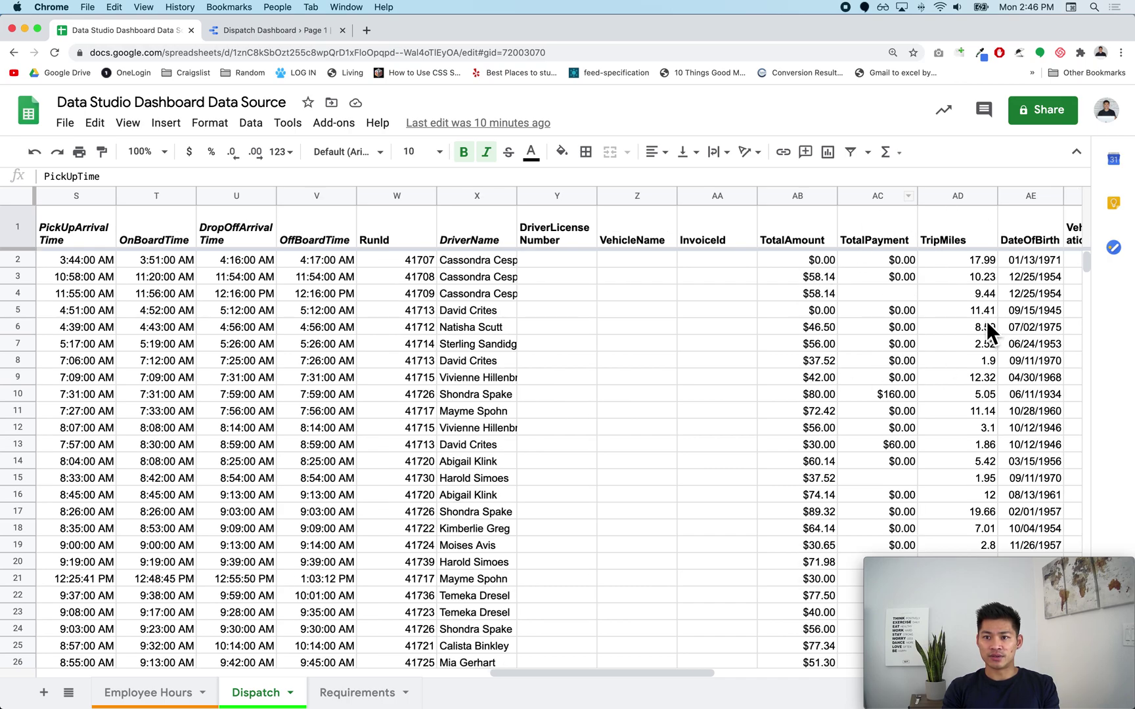
{"action": "scroll", "coordinate": [987, 319], "scroll_direction": "right", "scroll_amount": 6}
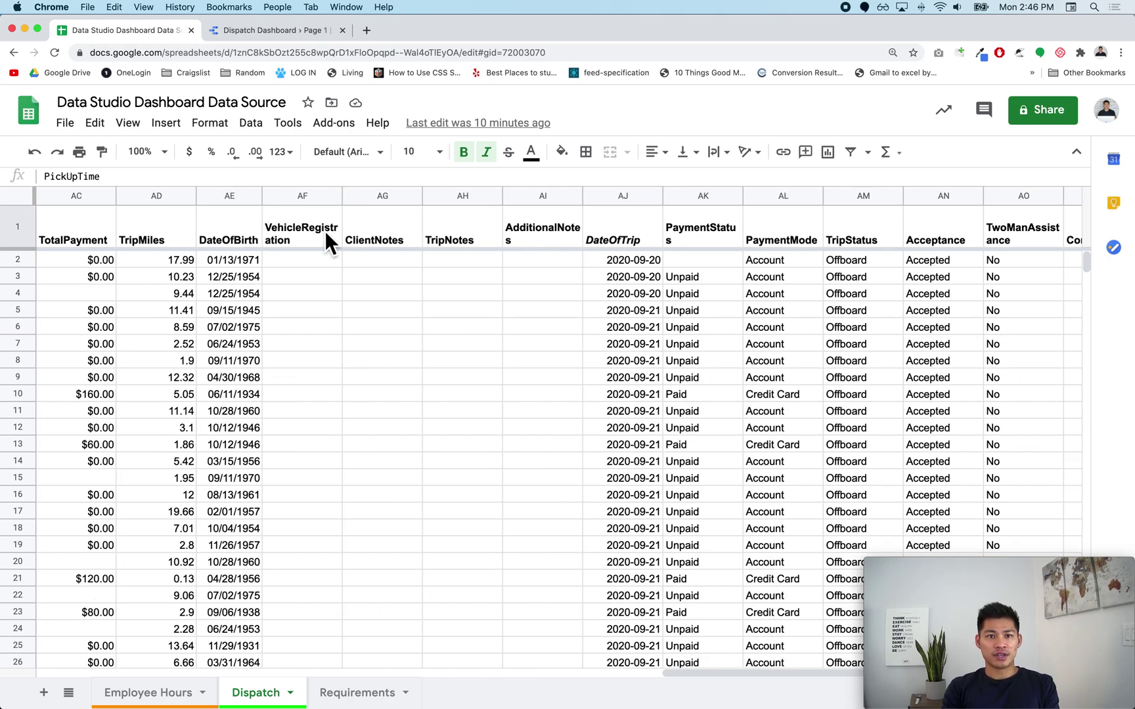
{"action": "key", "text": "ctrl+Tab"}
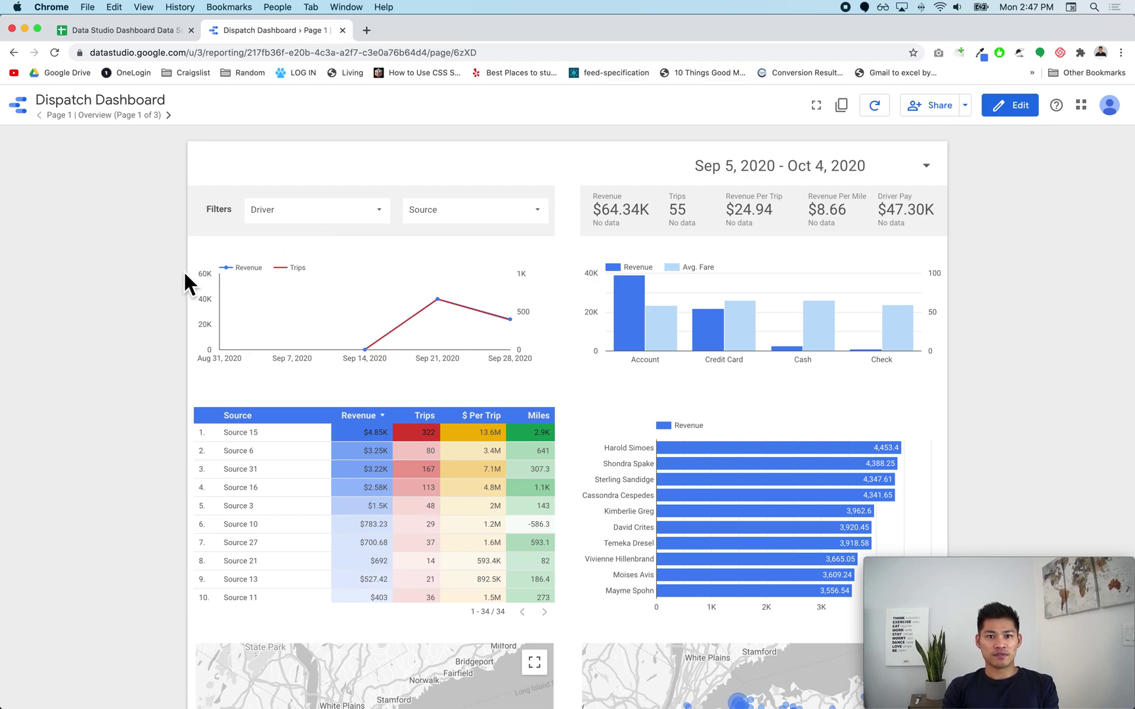
{"action": "key", "text": "ctrl+shift+Tab"}
{"action": "scroll", "coordinate": [186, 364], "scroll_direction": "left", "scroll_amount": 6}
{"action": "scroll", "coordinate": [185, 356], "scroll_direction": "left", "scroll_amount": 10}
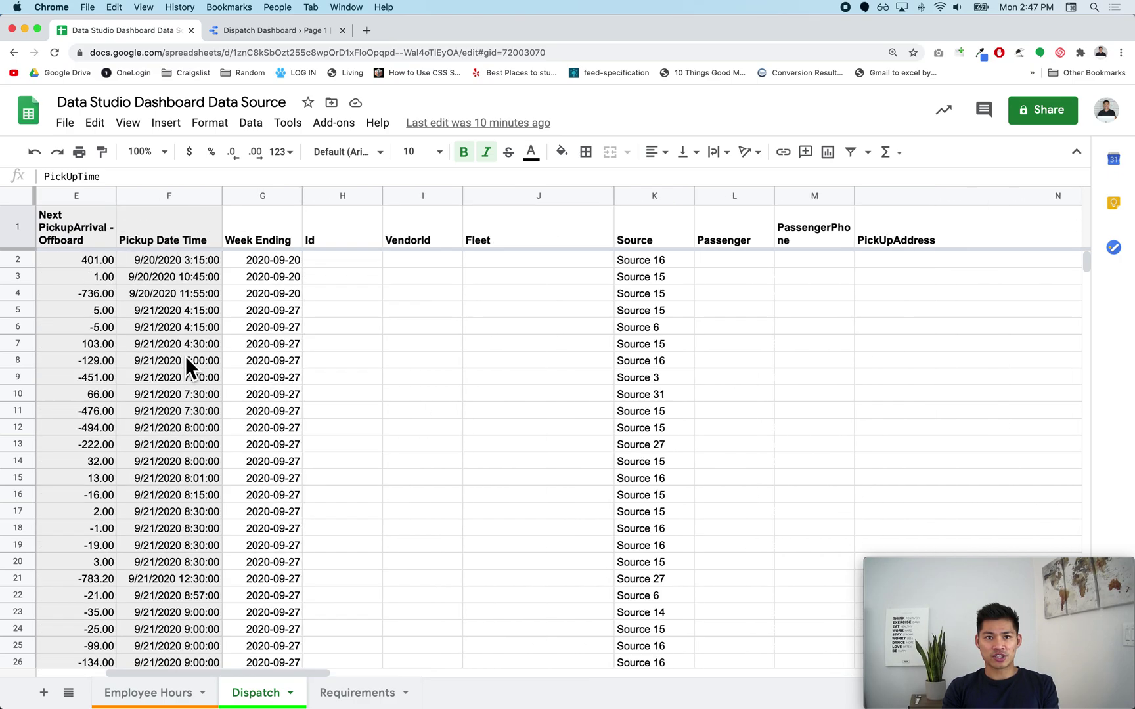
{"action": "scroll", "coordinate": [185, 355], "scroll_direction": "right", "scroll_amount": 6}
{"action": "key", "text": "ctrl+Tab"}
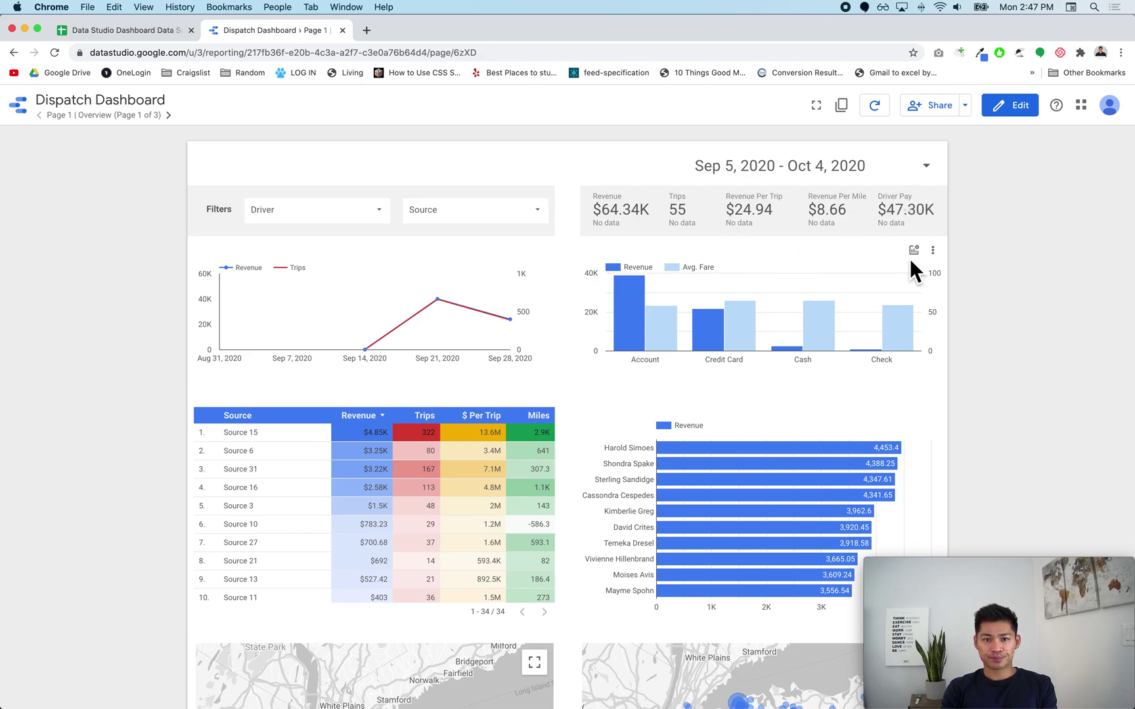
{"action": "left_click", "coordinate": [343, 215]}
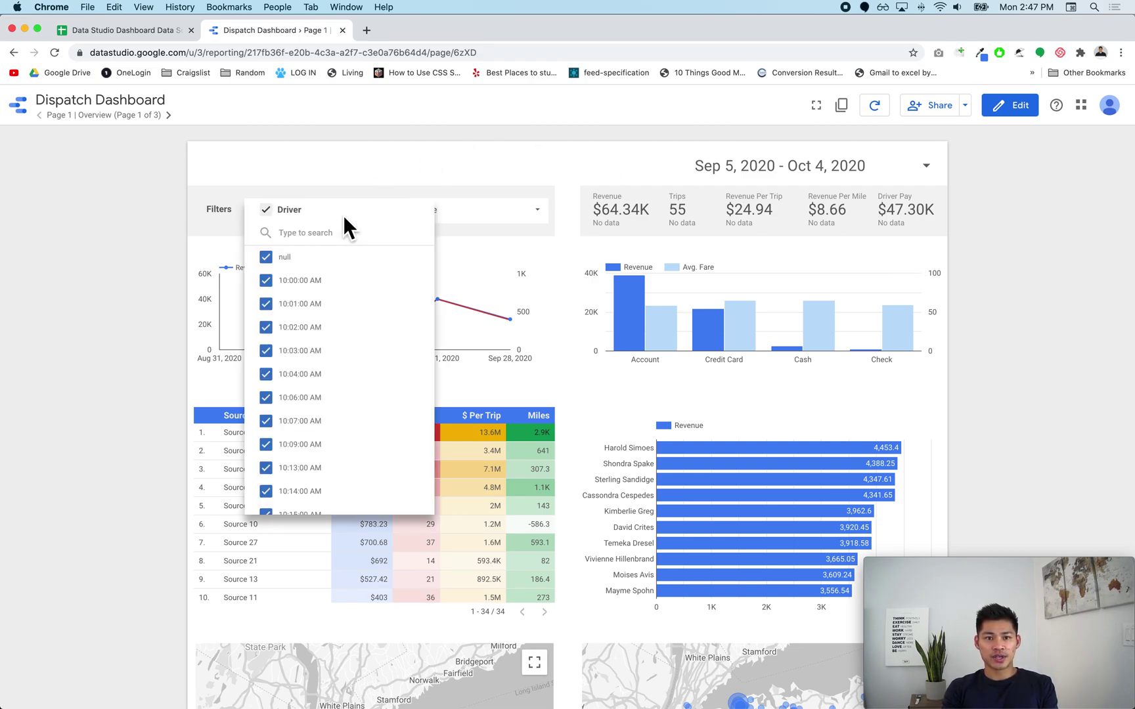
{"action": "left_click", "coordinate": [219, 224]}
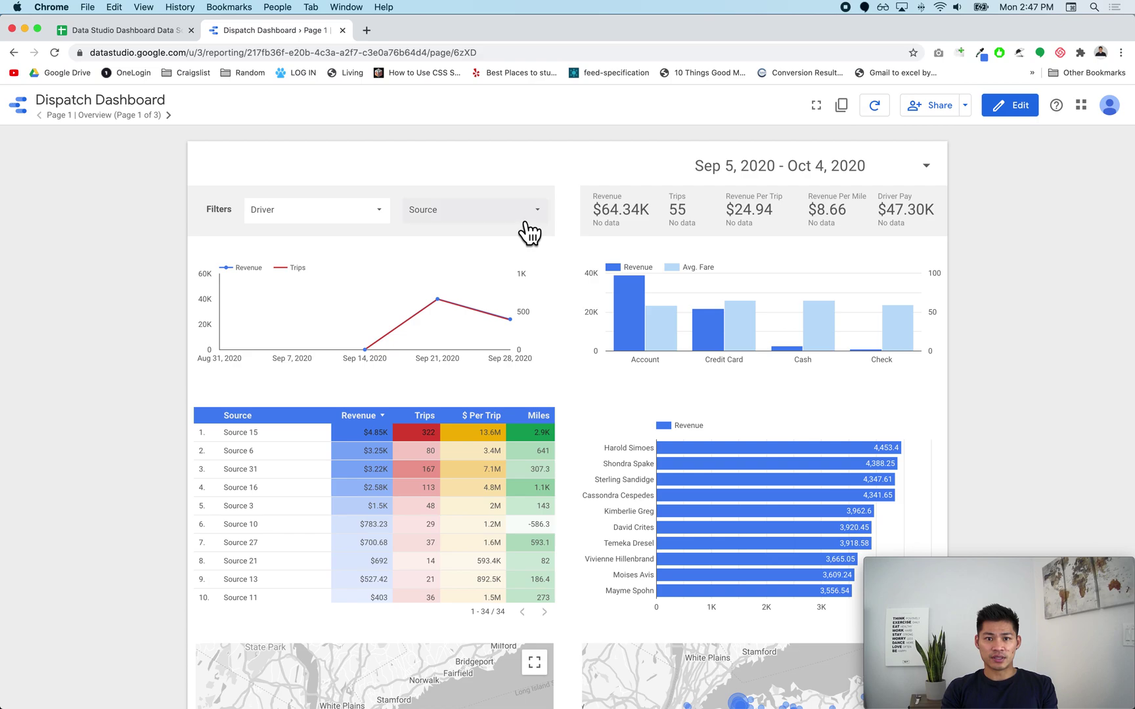
{"action": "left_click", "coordinate": [1008, 109]}
- Base the Driver filter on the DriverName field, renamed Driver
{"action": "left_click", "coordinate": [273, 236]}
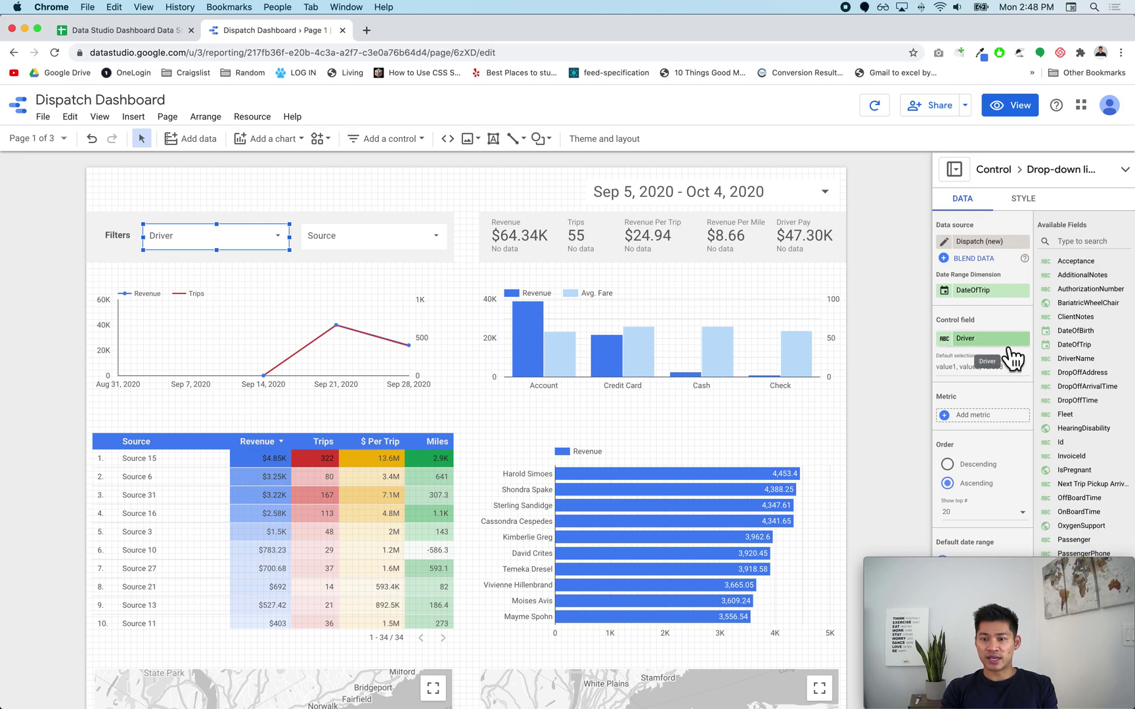
{"action": "left_click", "coordinate": [998, 340]}
{"action": "type", "text": "driver"}
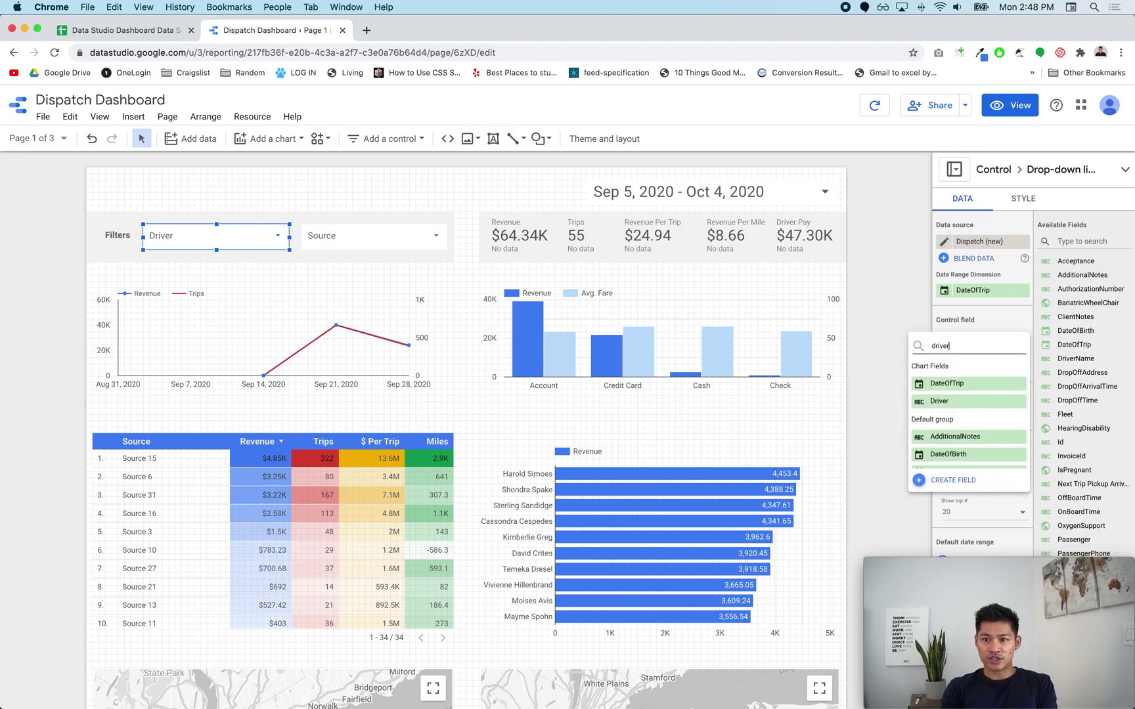
{"action": "left_click", "coordinate": [951, 439]}
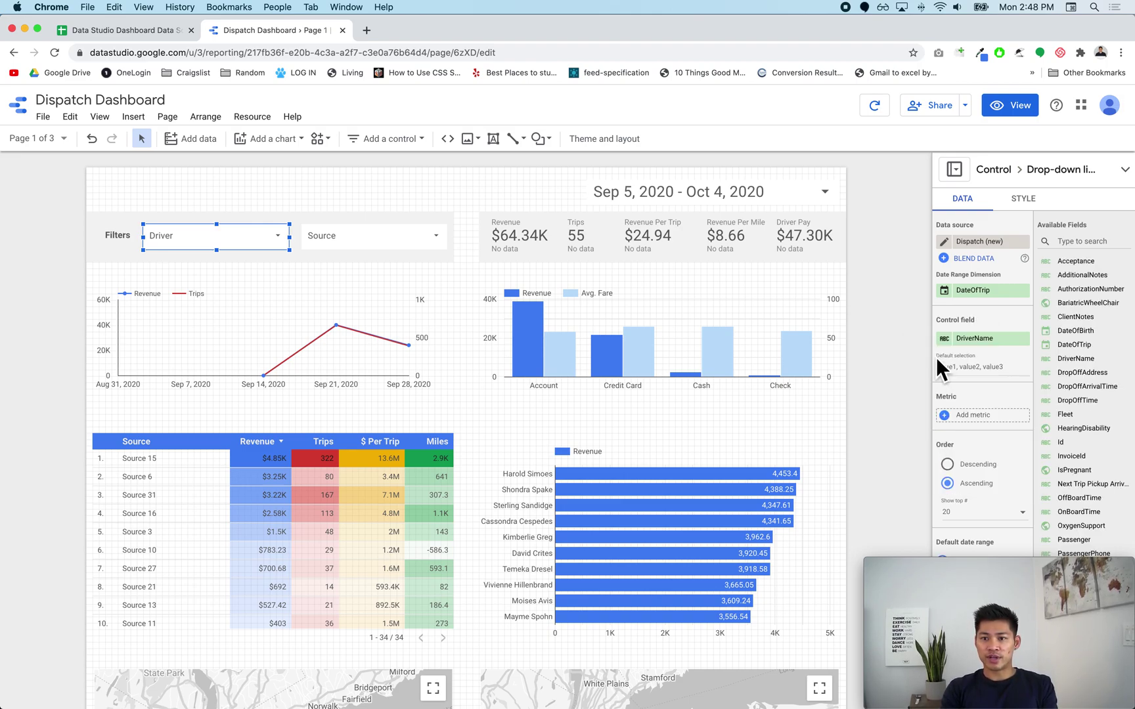
{"action": "left_click", "coordinate": [952, 350]}
{"action": "type", "text": "Driver"}
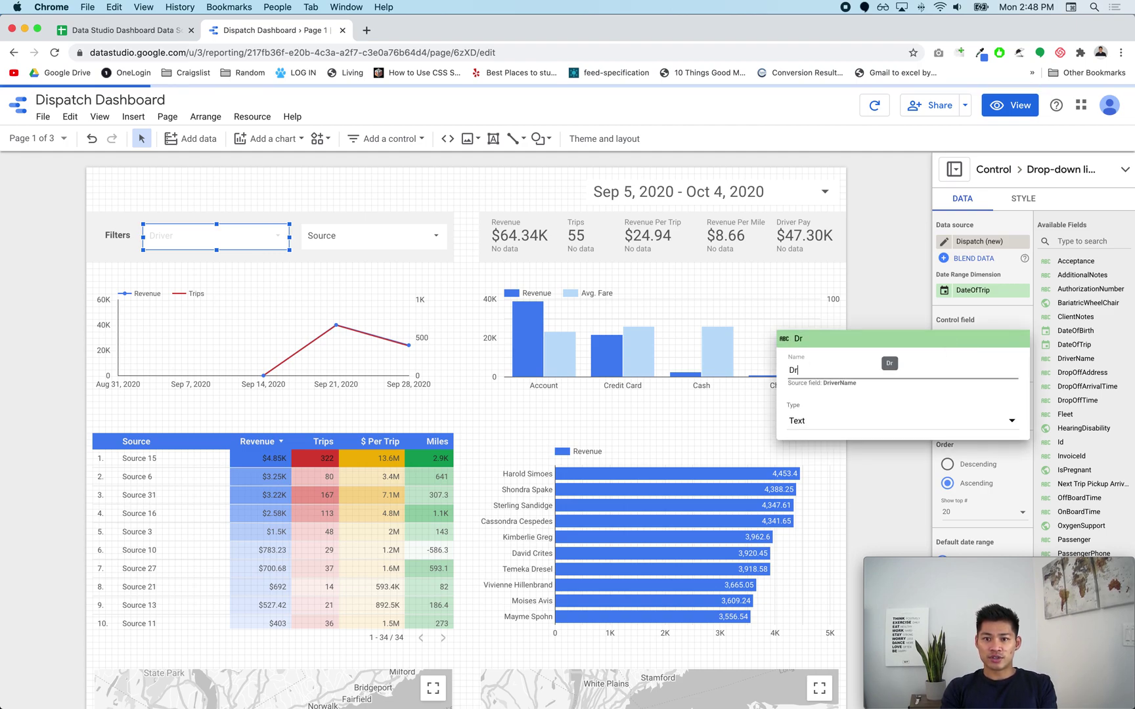
{"action": "key", "text": "Return"}
- Base the Source filter on the Source field and return the report to view mode
{"action": "left_click", "coordinate": [432, 248]}
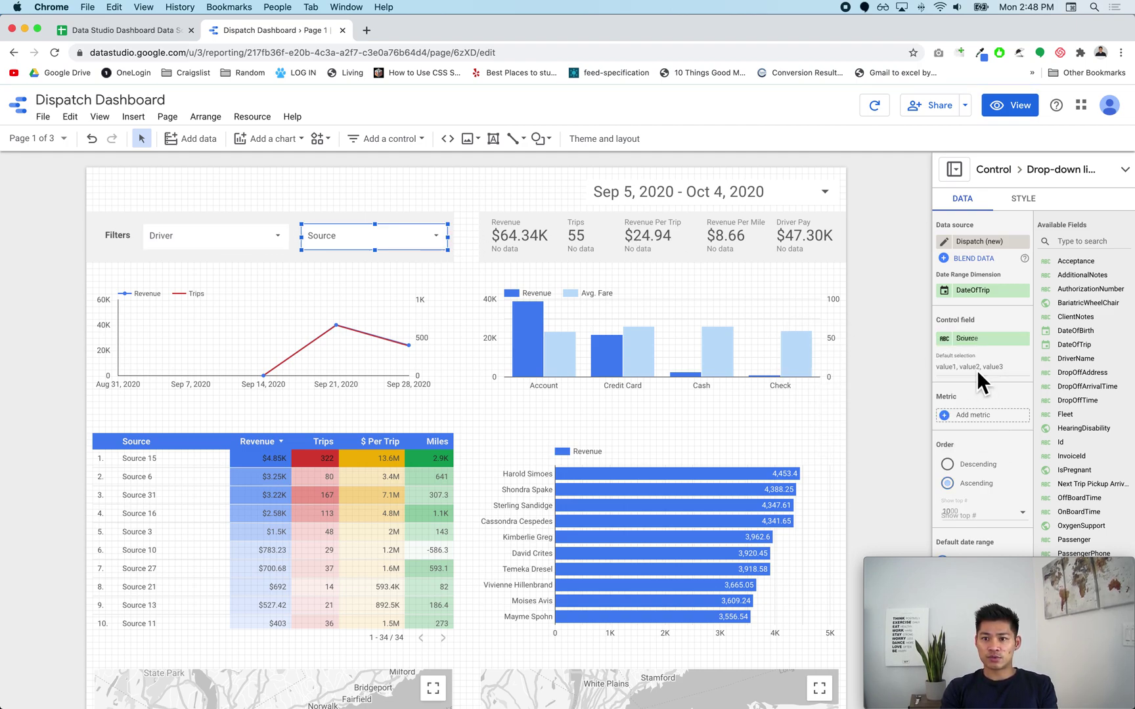
{"action": "left_click", "coordinate": [982, 338]}
{"action": "type", "text": "source"}
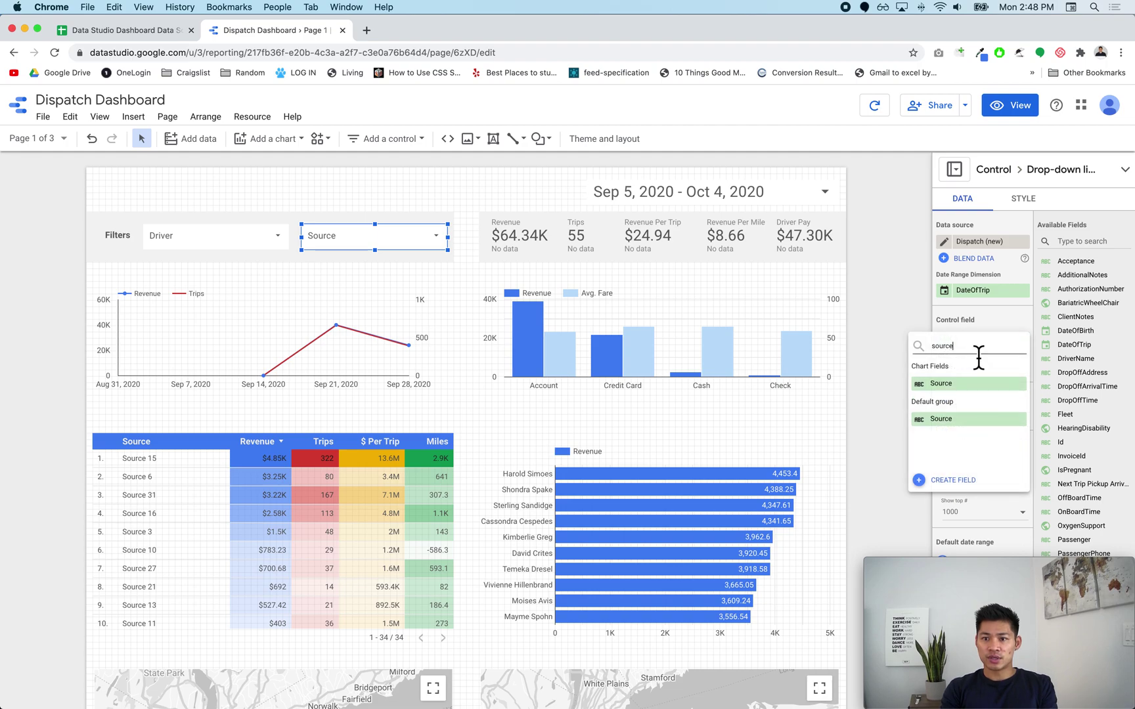
{"action": "left_click", "coordinate": [969, 418]}
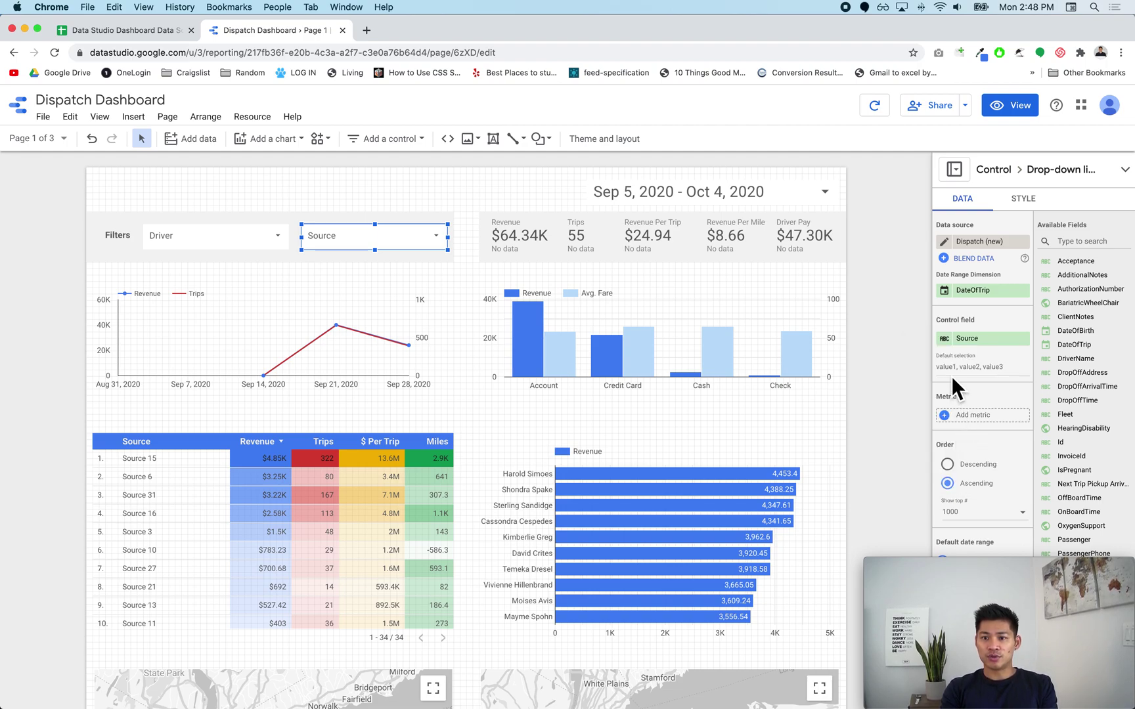
{"action": "left_click", "coordinate": [955, 345]}
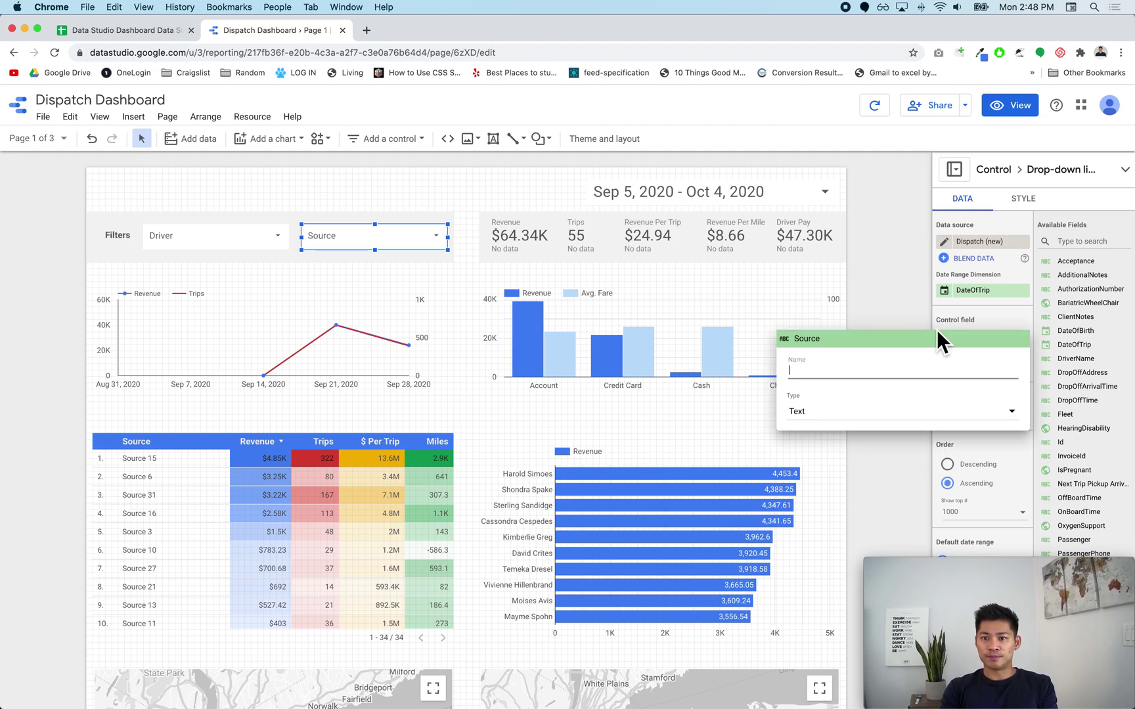
{"action": "left_click", "coordinate": [909, 297]}
{"action": "left_click", "coordinate": [1011, 108]}
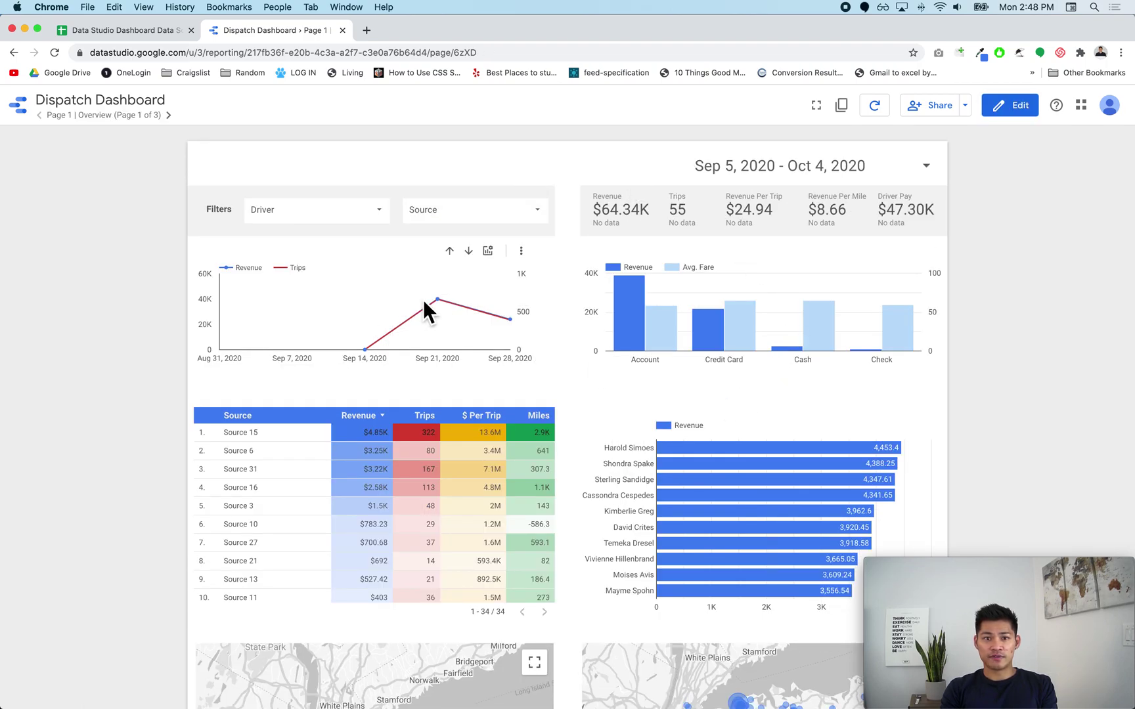
{"action": "left_click", "coordinate": [348, 215]}
{"action": "scroll", "coordinate": [345, 375], "scroll_direction": "down", "scroll_amount": 2}
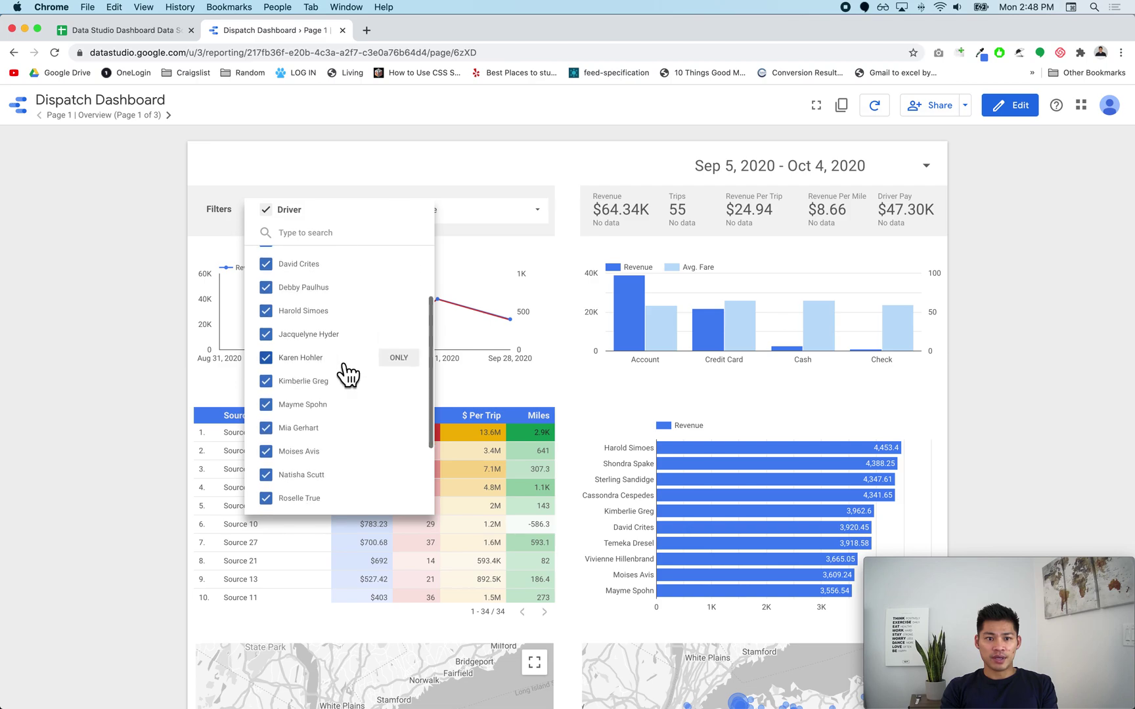
{"action": "left_click", "coordinate": [399, 335]}
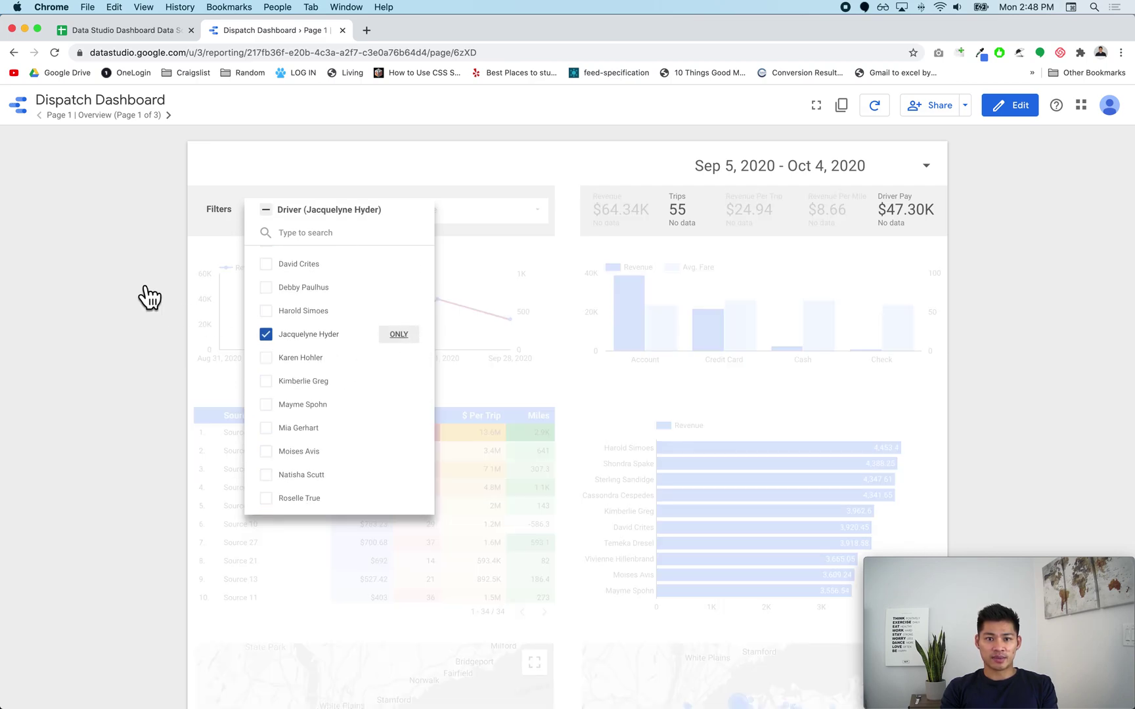
{"action": "left_click", "coordinate": [92, 253]}
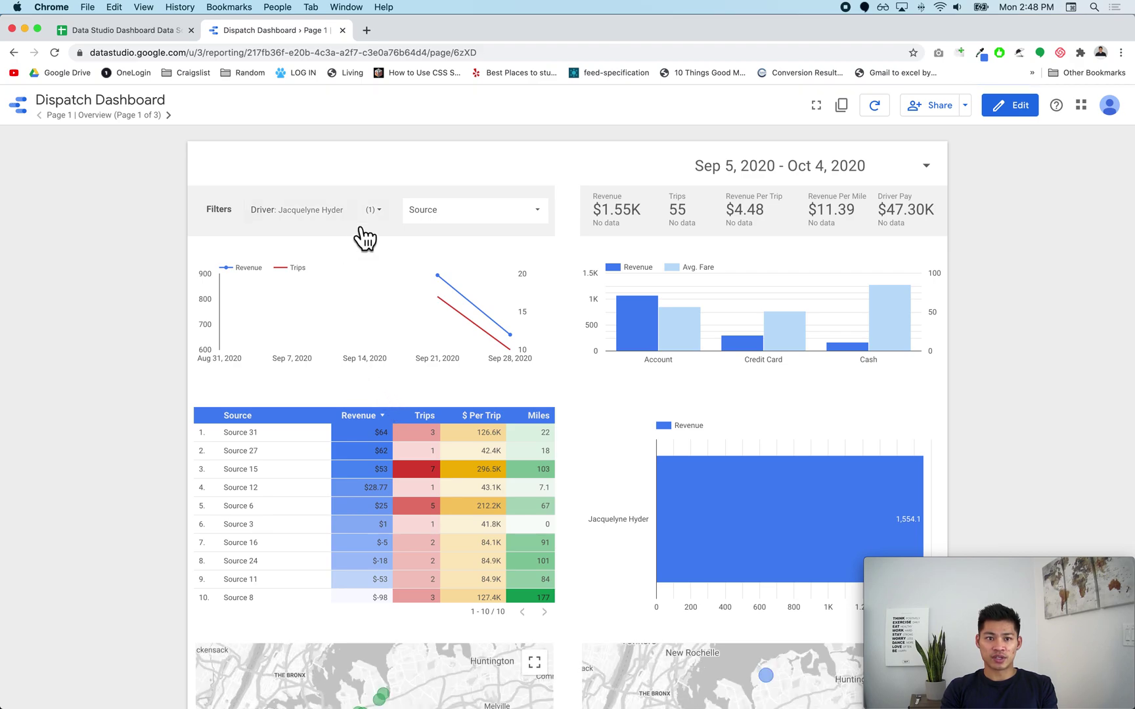
{"action": "left_click", "coordinate": [333, 219]}
{"action": "left_click", "coordinate": [265, 210]}
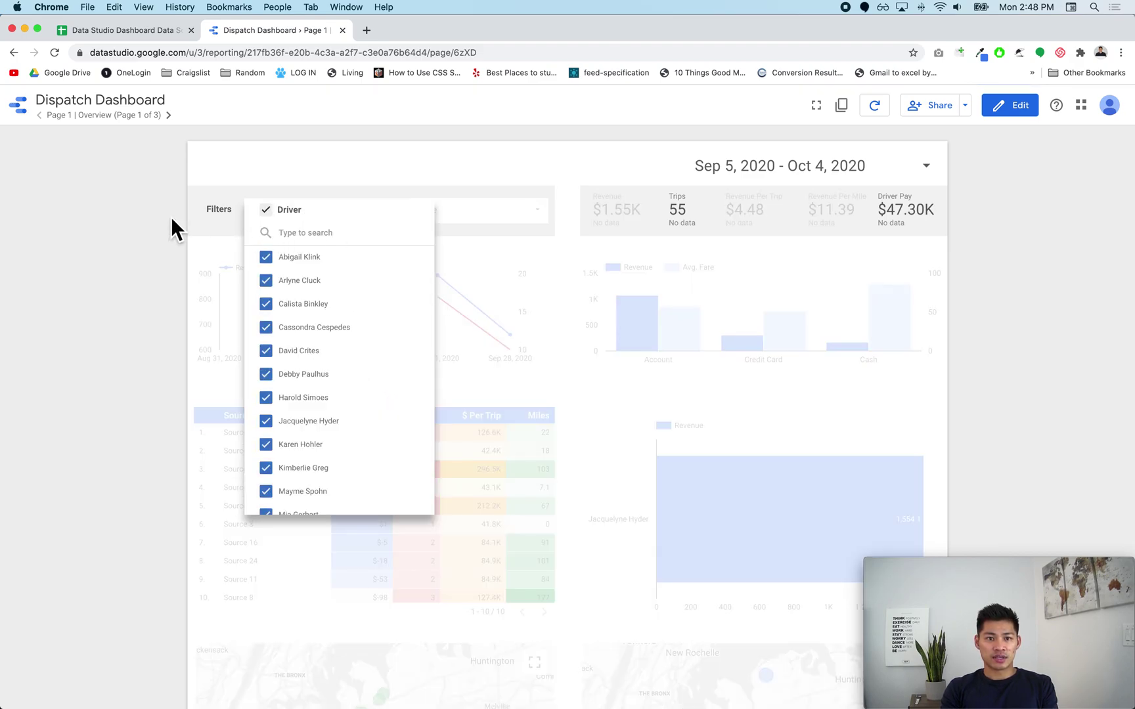
{"action": "left_click", "coordinate": [172, 219]}
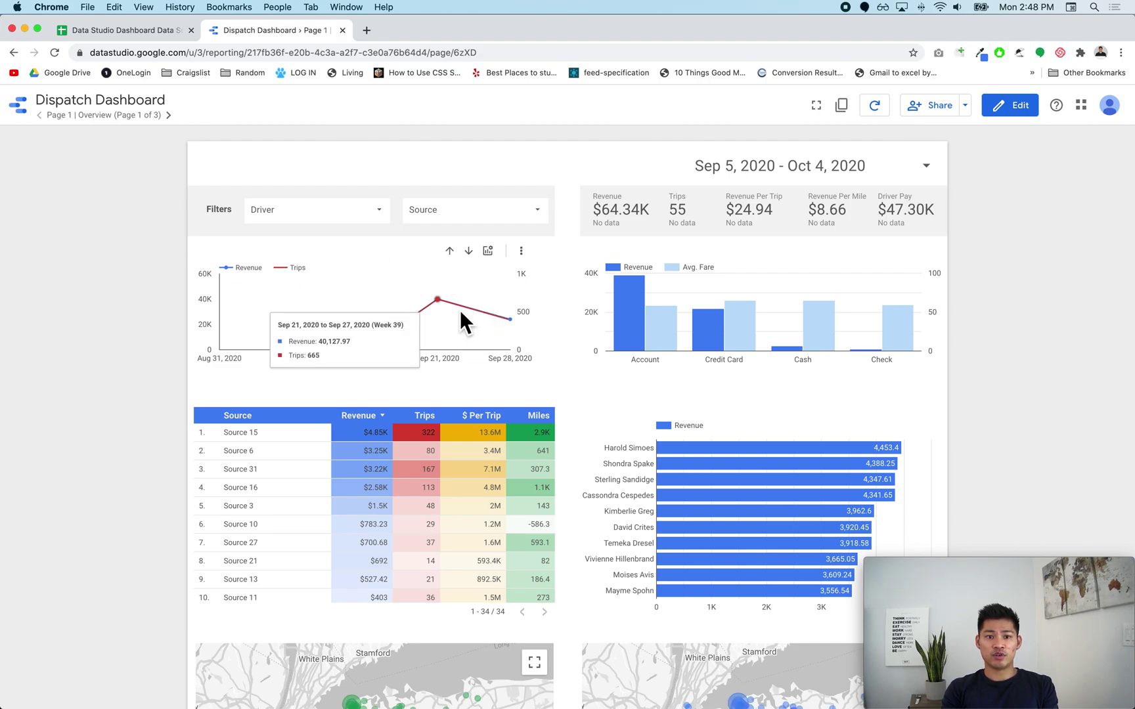
- Roll the line chart up to months, then drill it down through weeks to daily values
{"action": "left_click", "coordinate": [450, 251]}
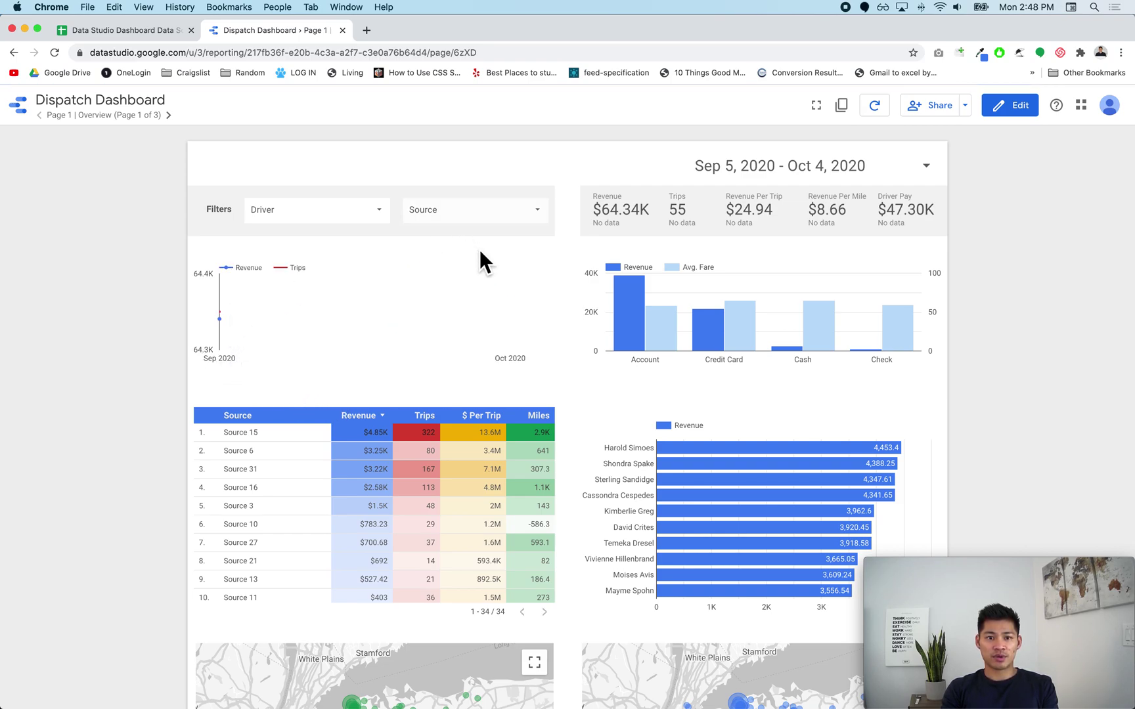
{"action": "left_click", "coordinate": [475, 252]}
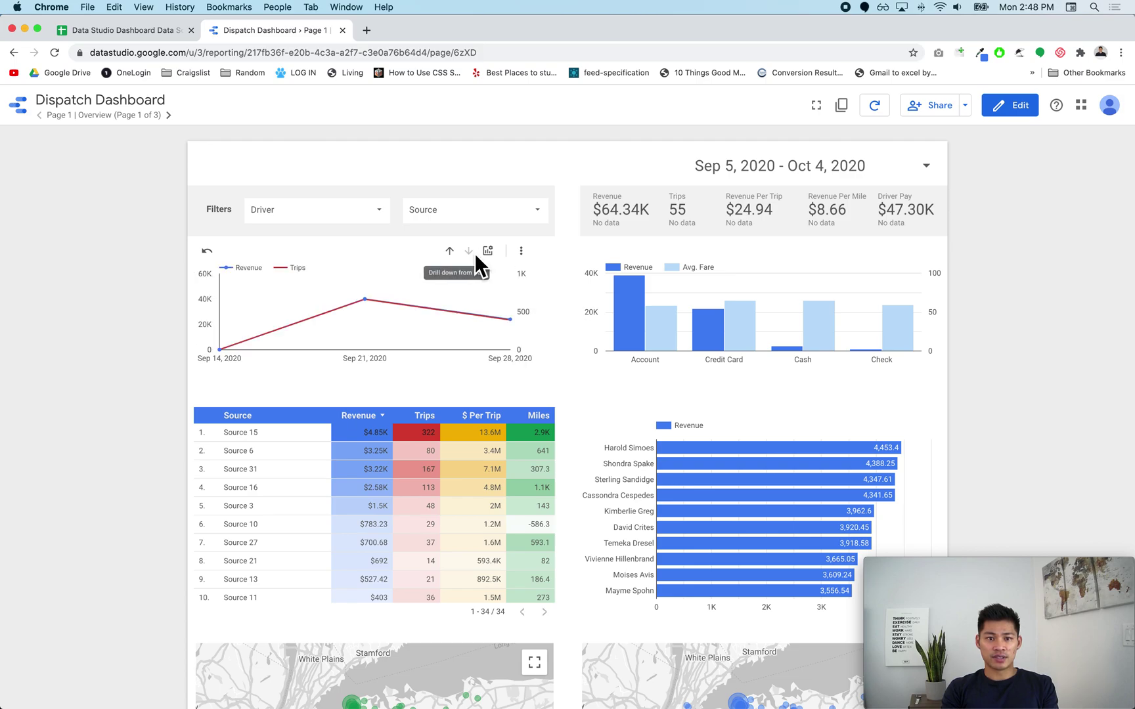
{"action": "left_click", "coordinate": [476, 253]}
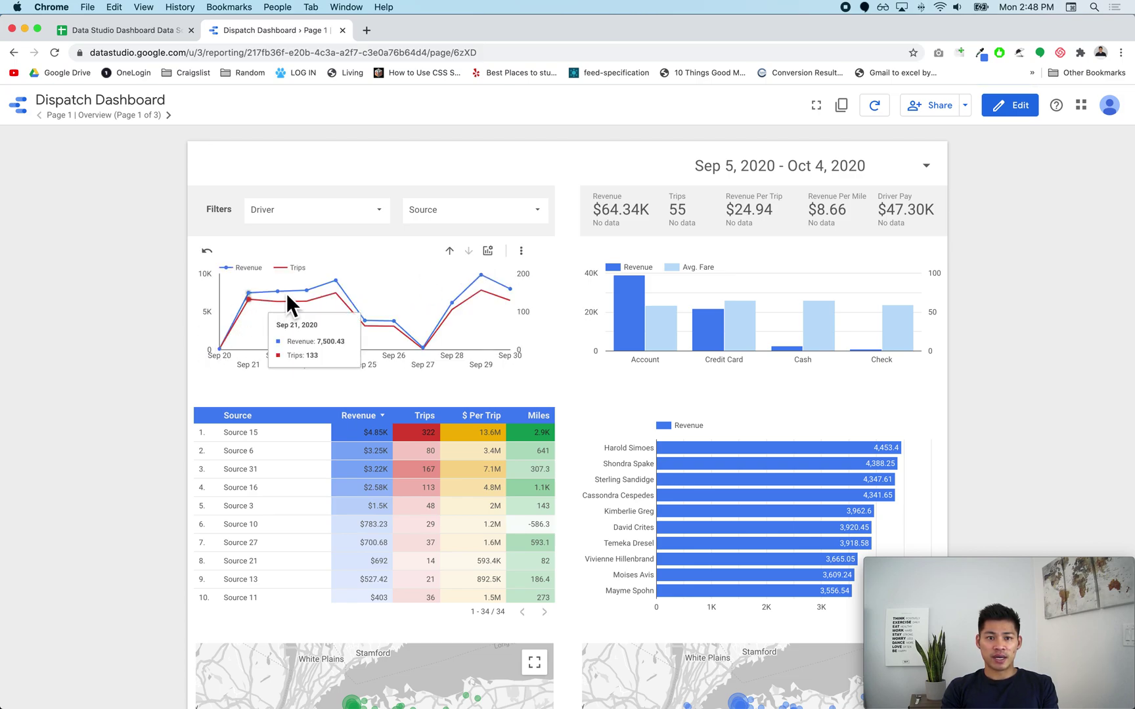
- Hide the Trips metric on the line chart, then show it again alongside Revenue
{"action": "left_click", "coordinate": [489, 251]}
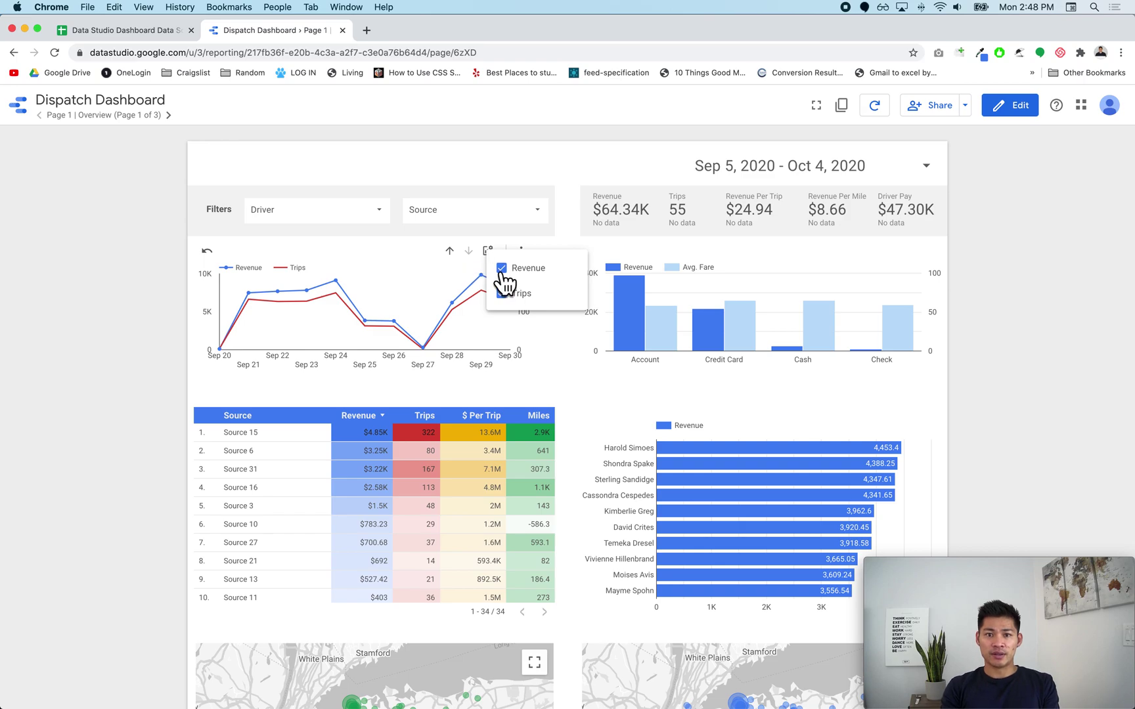
{"action": "left_click", "coordinate": [518, 299]}
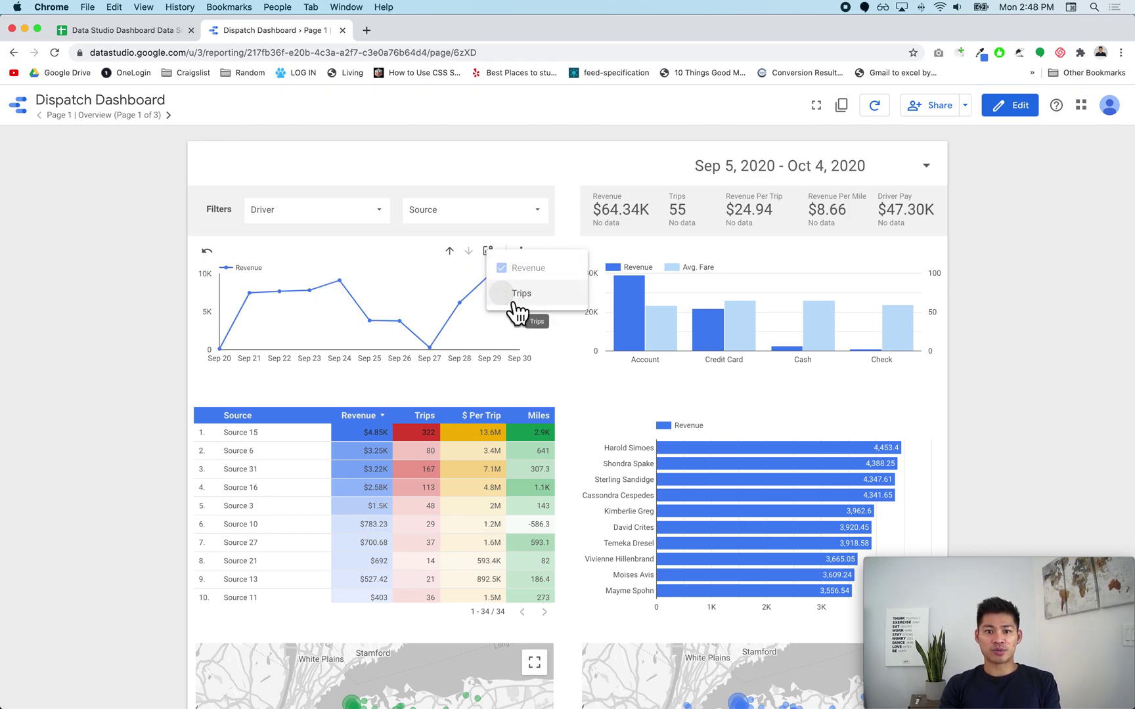
{"action": "left_click", "coordinate": [518, 299]}
{"action": "left_click", "coordinate": [27, 292]}
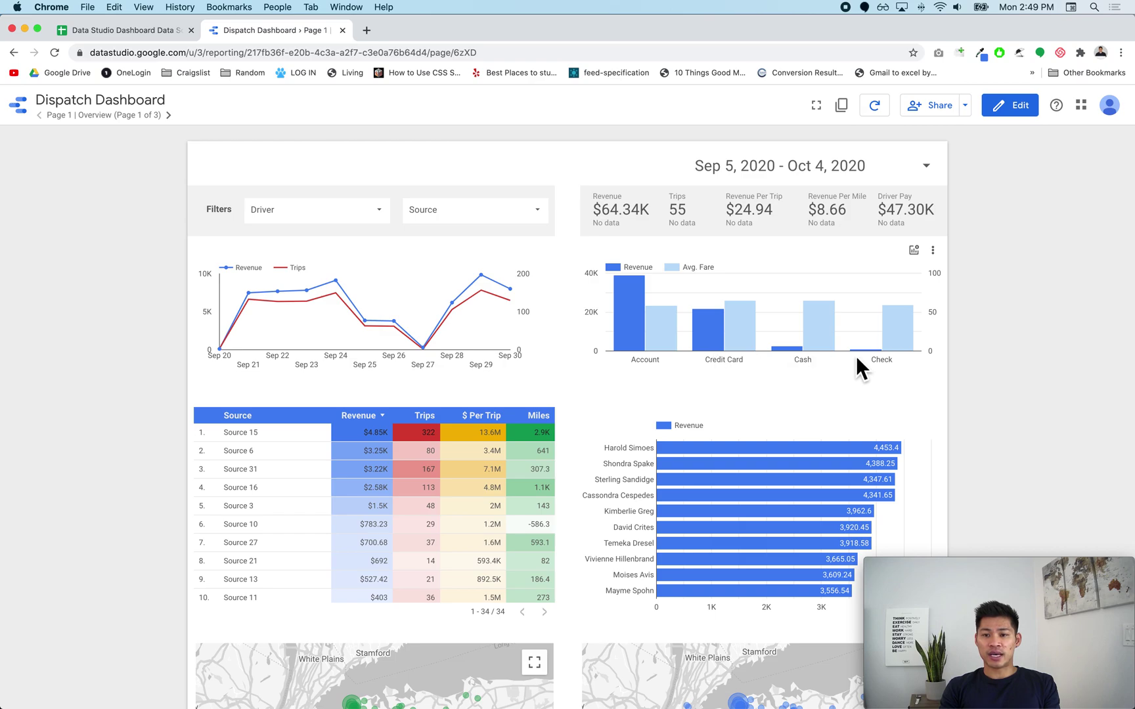
{"action": "mouse_move", "coordinate": [615, 335]}
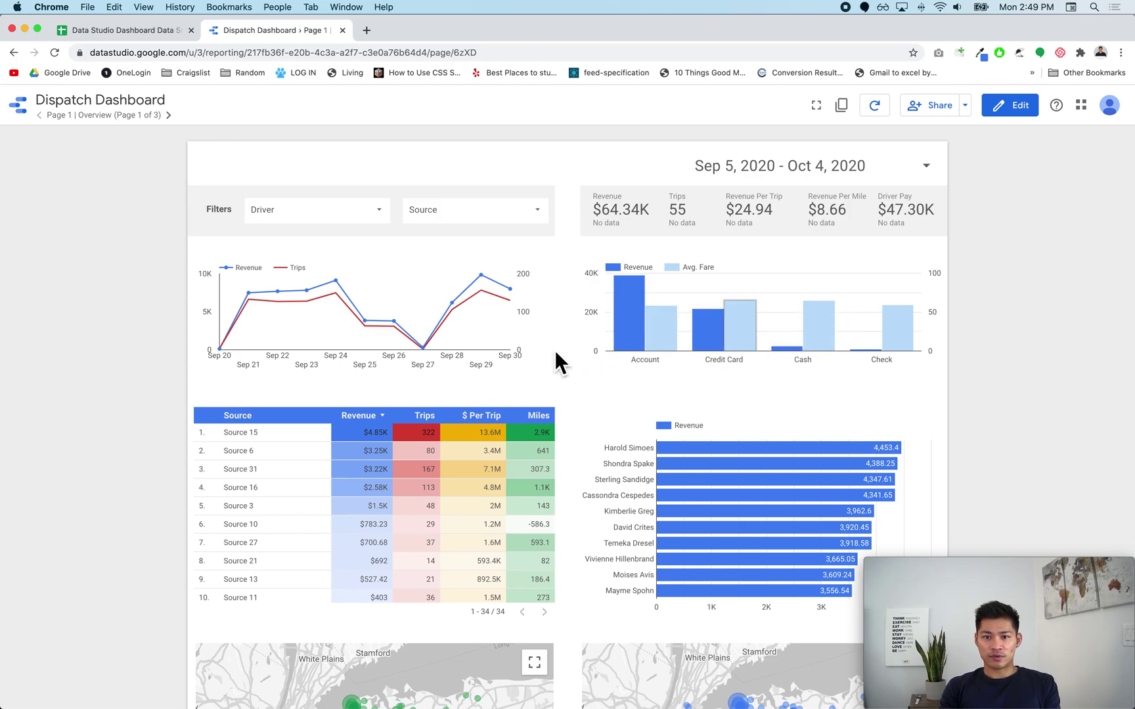
{"action": "mouse_move", "coordinate": [892, 333]}
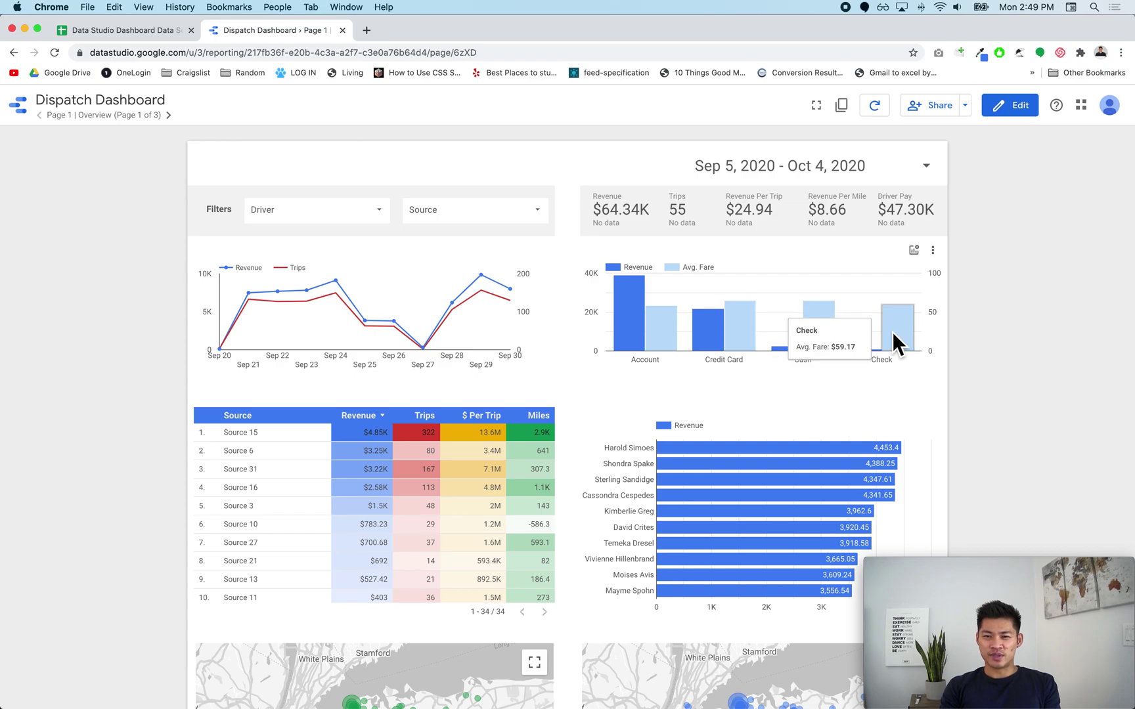
{"action": "mouse_move", "coordinate": [739, 343]}
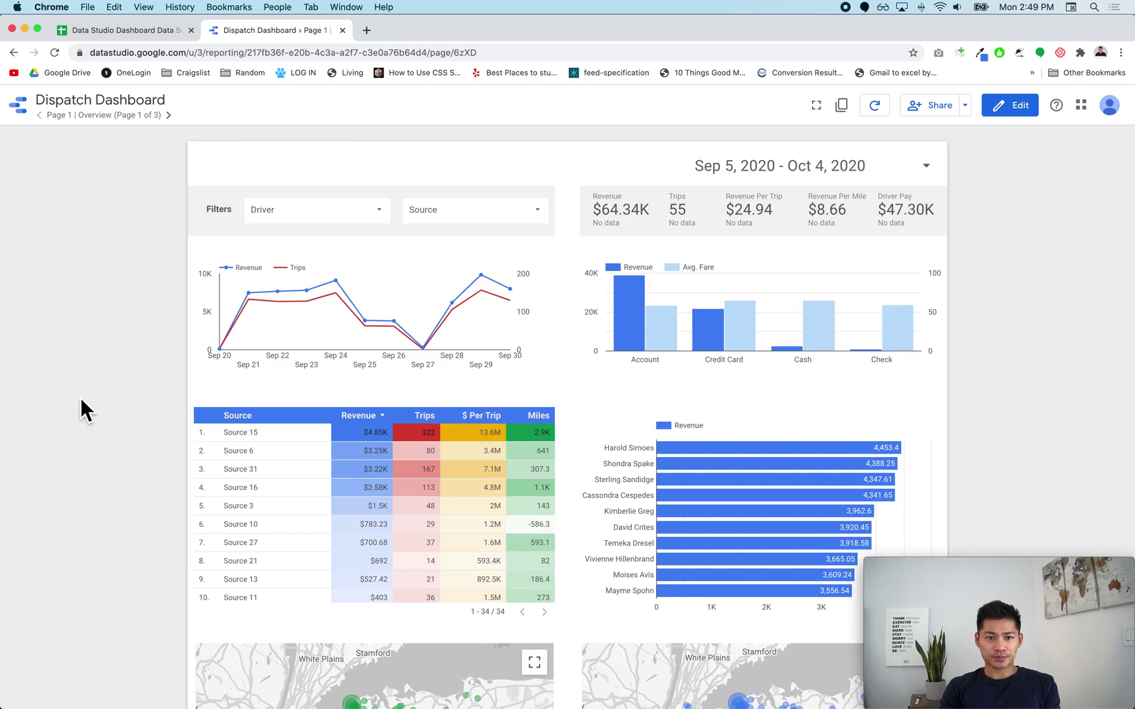
{"action": "scroll", "coordinate": [174, 407], "scroll_direction": "down", "scroll_amount": 2}
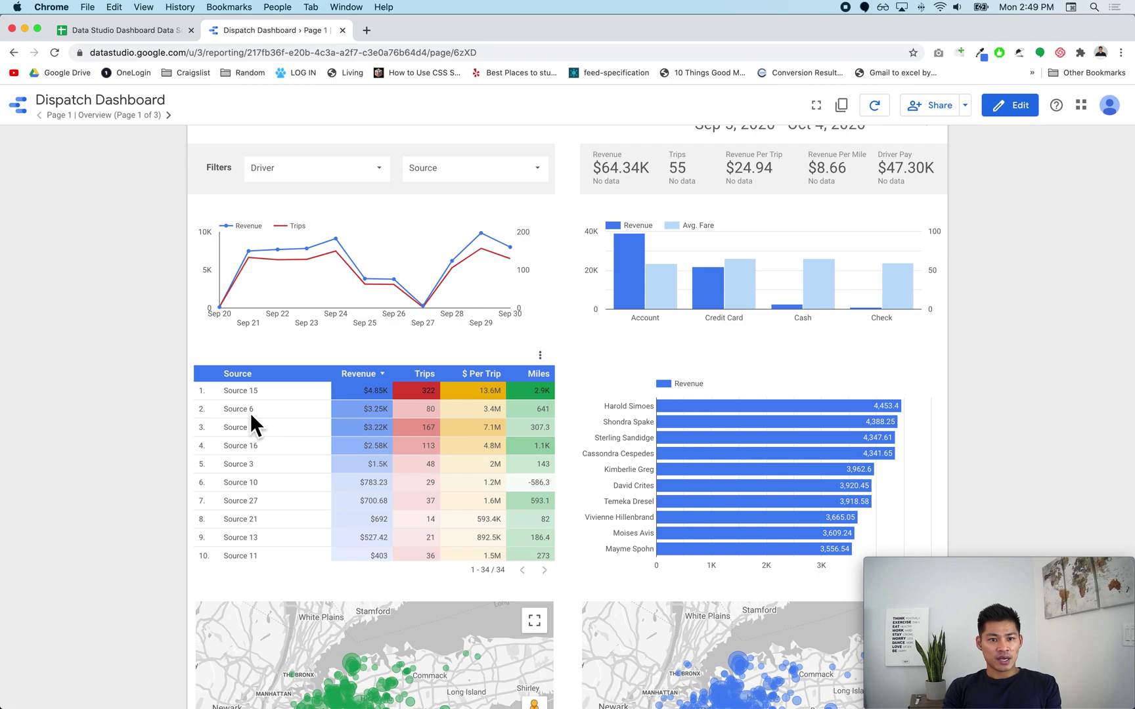
{"action": "scroll", "coordinate": [239, 416], "scroll_direction": "down", "scroll_amount": 2}
{"action": "scroll", "coordinate": [238, 408], "scroll_direction": "up", "scroll_amount": 2}
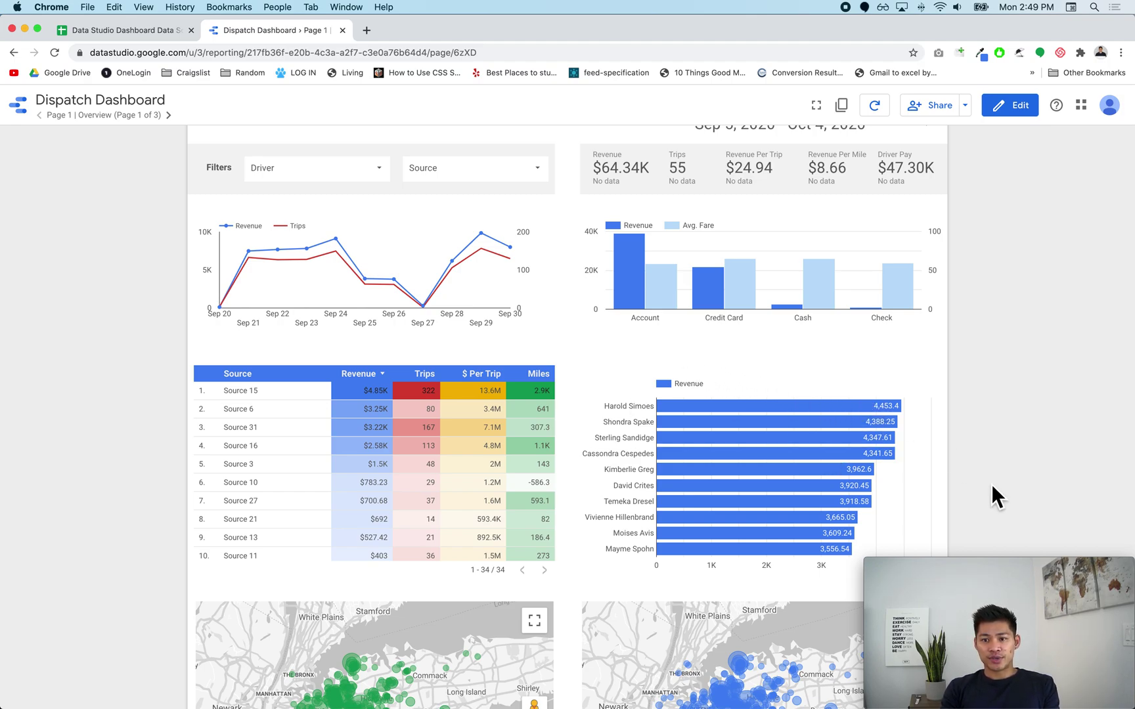
- Sort the driver bar chart by Revenue ascending so the lowest earners come first
{"action": "scroll", "coordinate": [989, 474], "scroll_direction": "down", "scroll_amount": 1}
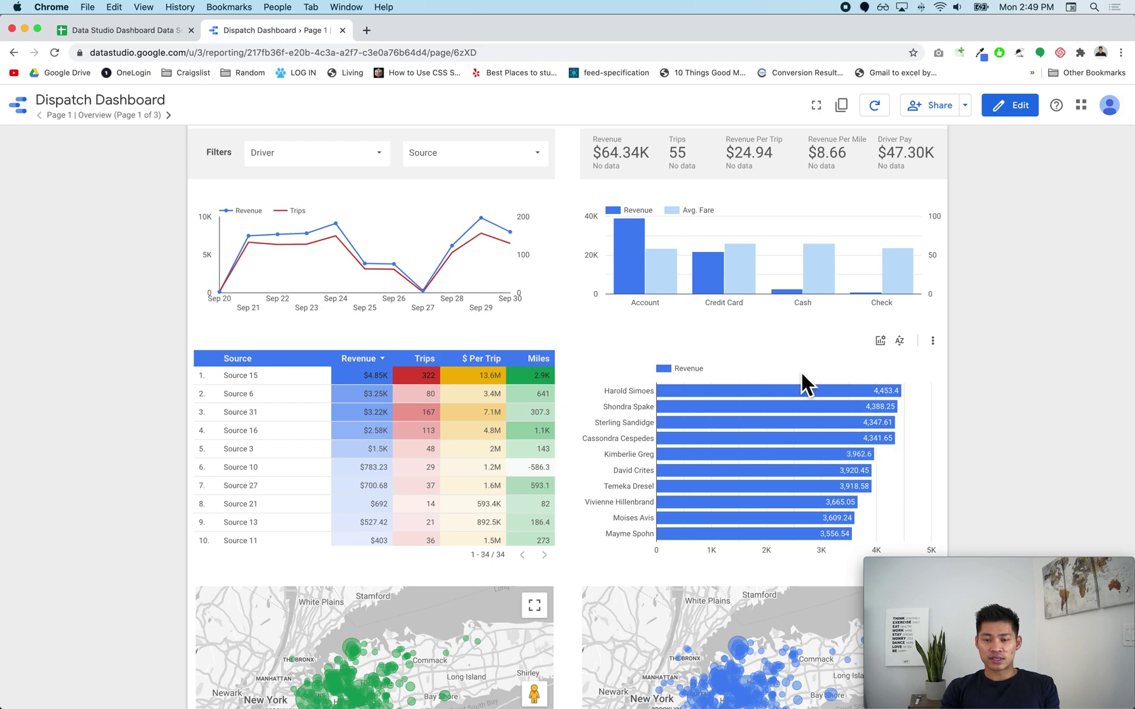
{"action": "left_click", "coordinate": [897, 341]}
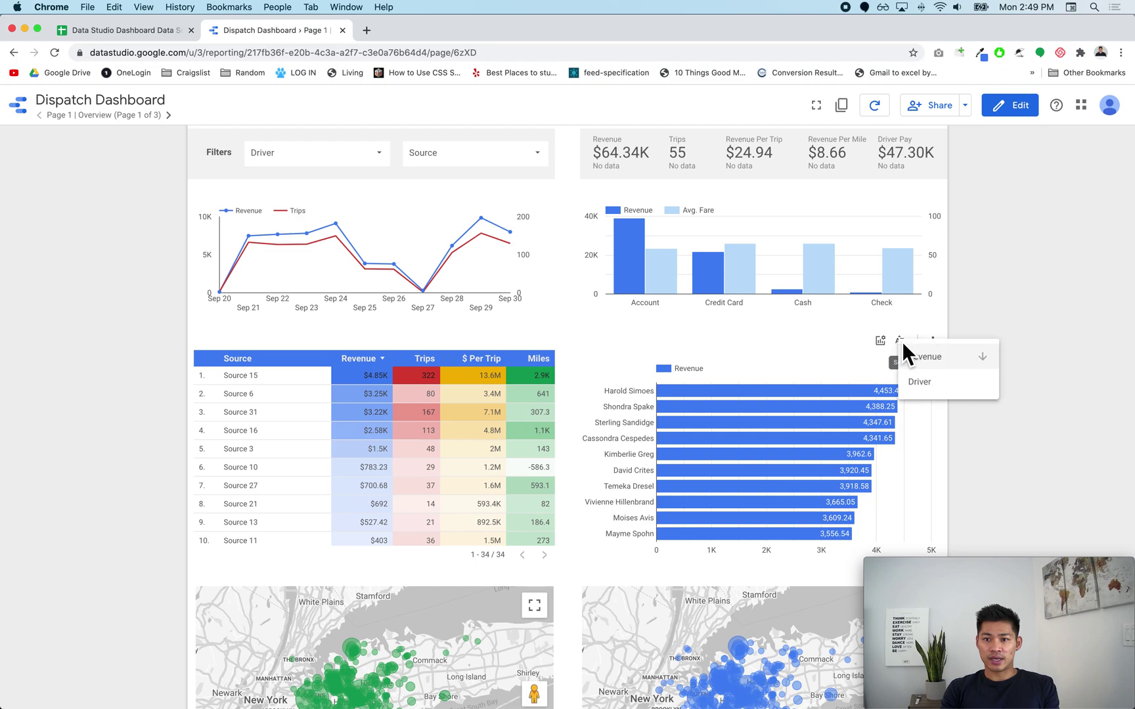
{"action": "left_click", "coordinate": [987, 356]}
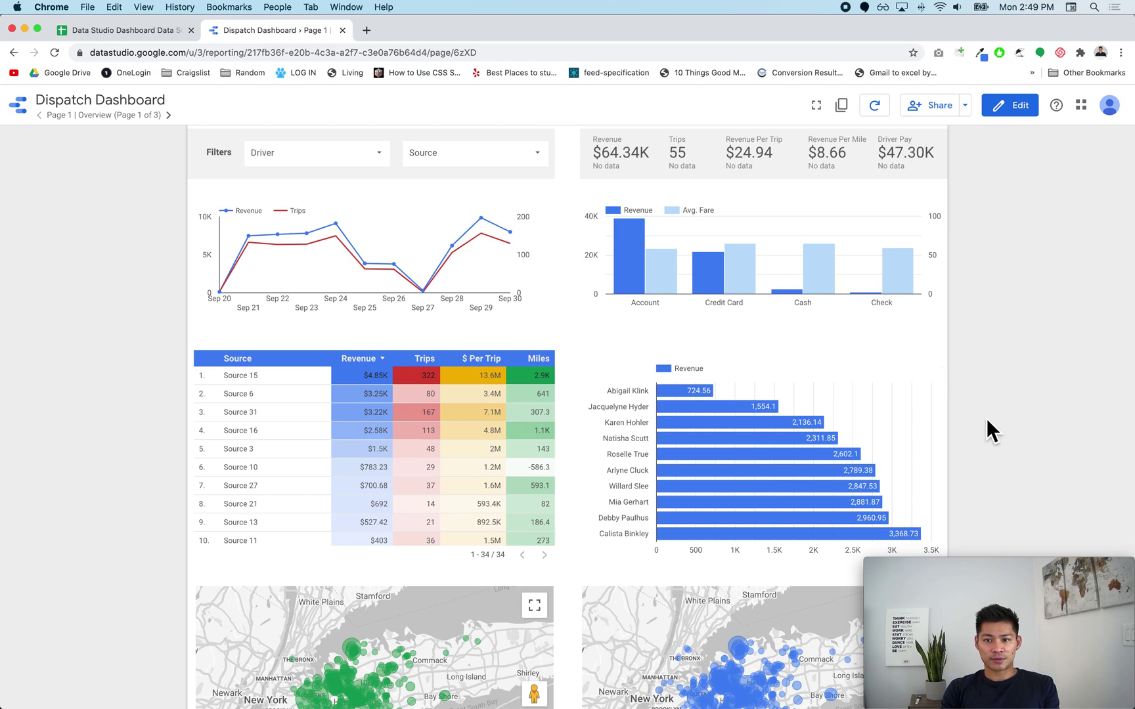
{"action": "scroll", "coordinate": [988, 418], "scroll_direction": "down", "scroll_amount": 6}
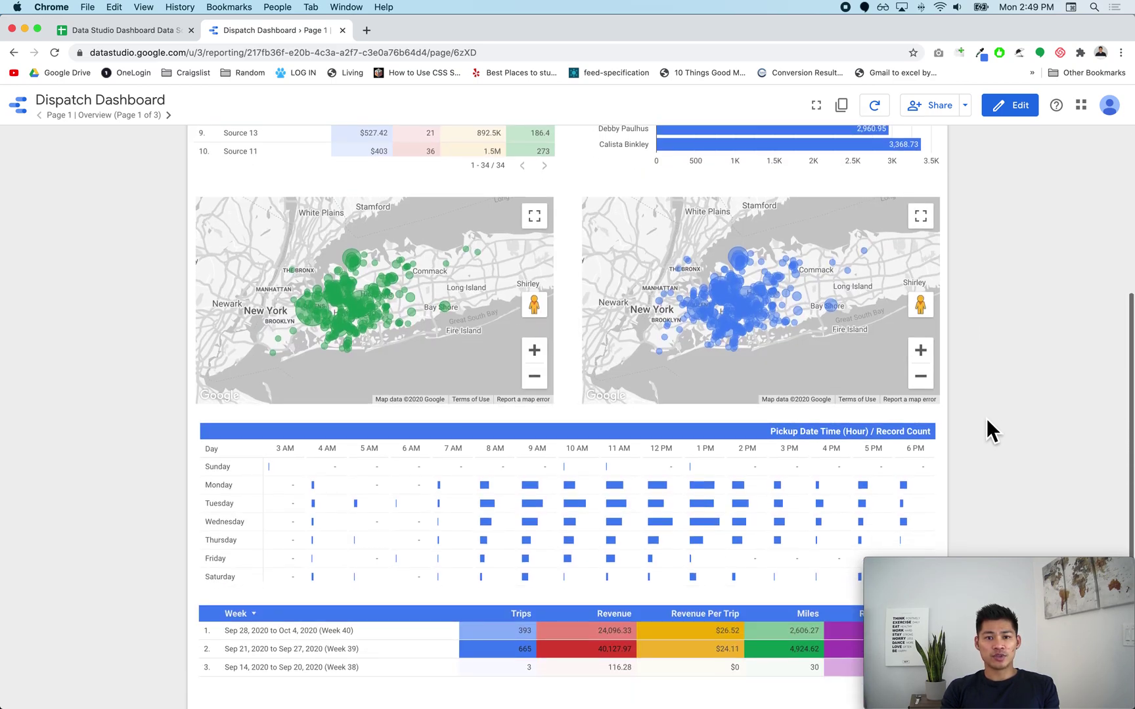
{"action": "scroll", "coordinate": [431, 236], "scroll_direction": "up", "scroll_amount": 1}
{"action": "left_click", "coordinate": [165, 41]}
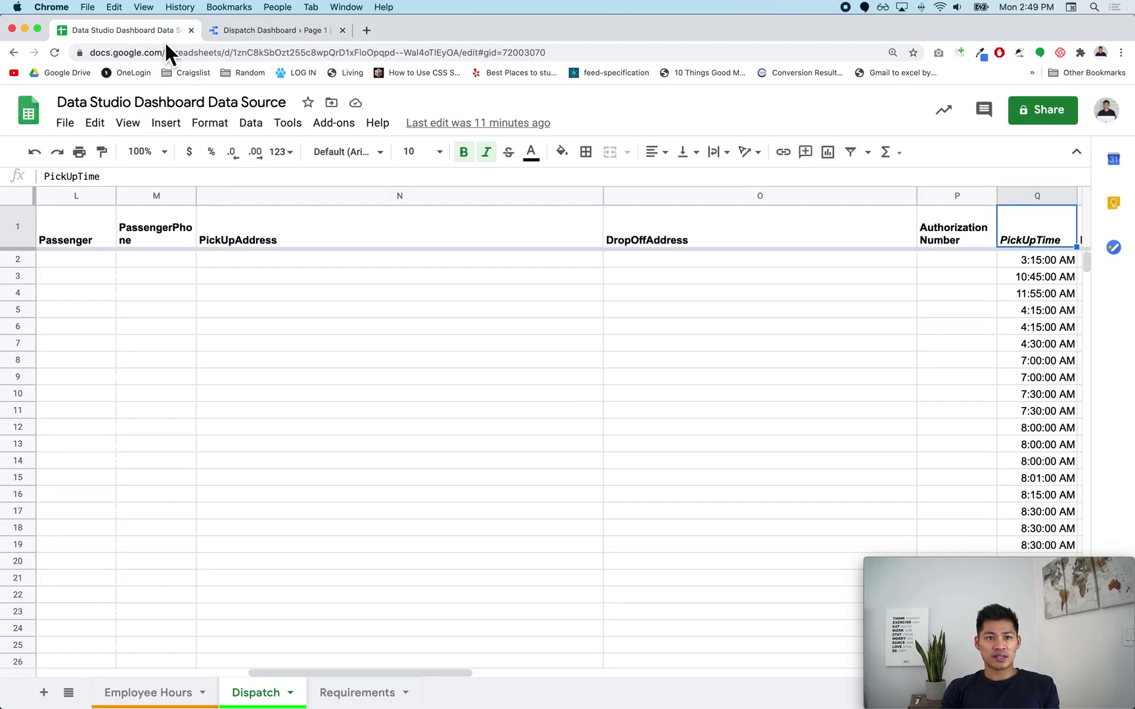
{"action": "left_click", "coordinate": [256, 30]}
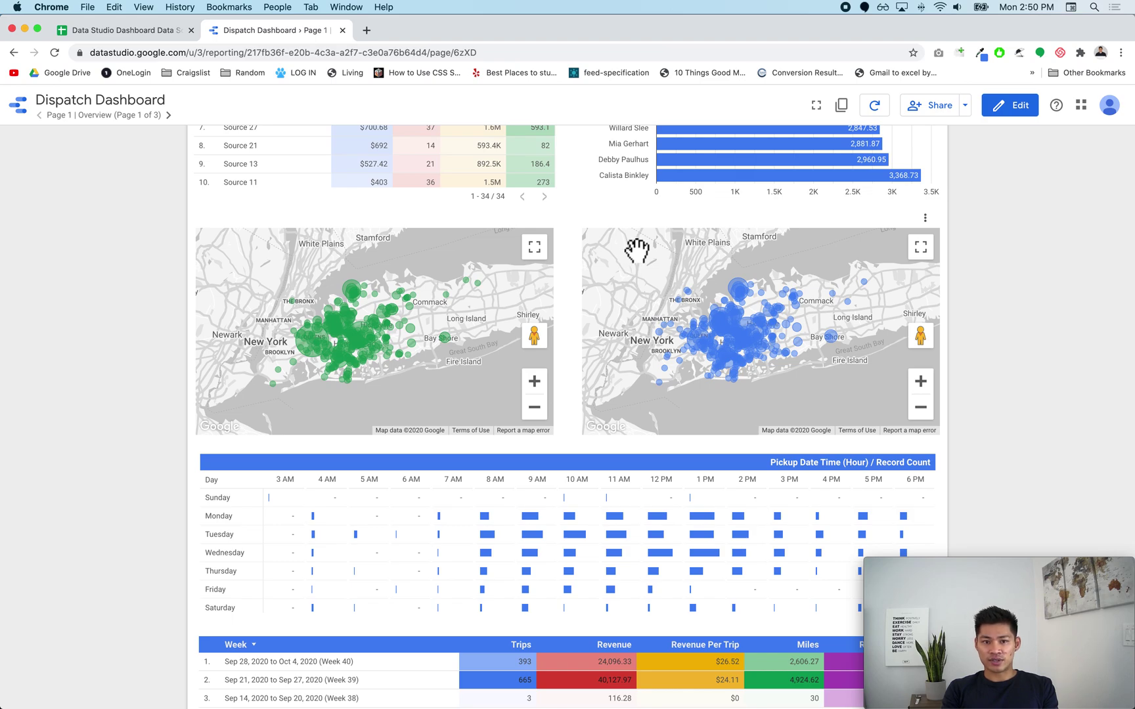
- Zoom the green and blue pickup maps in by one level each
{"action": "left_click", "coordinate": [534, 381]}
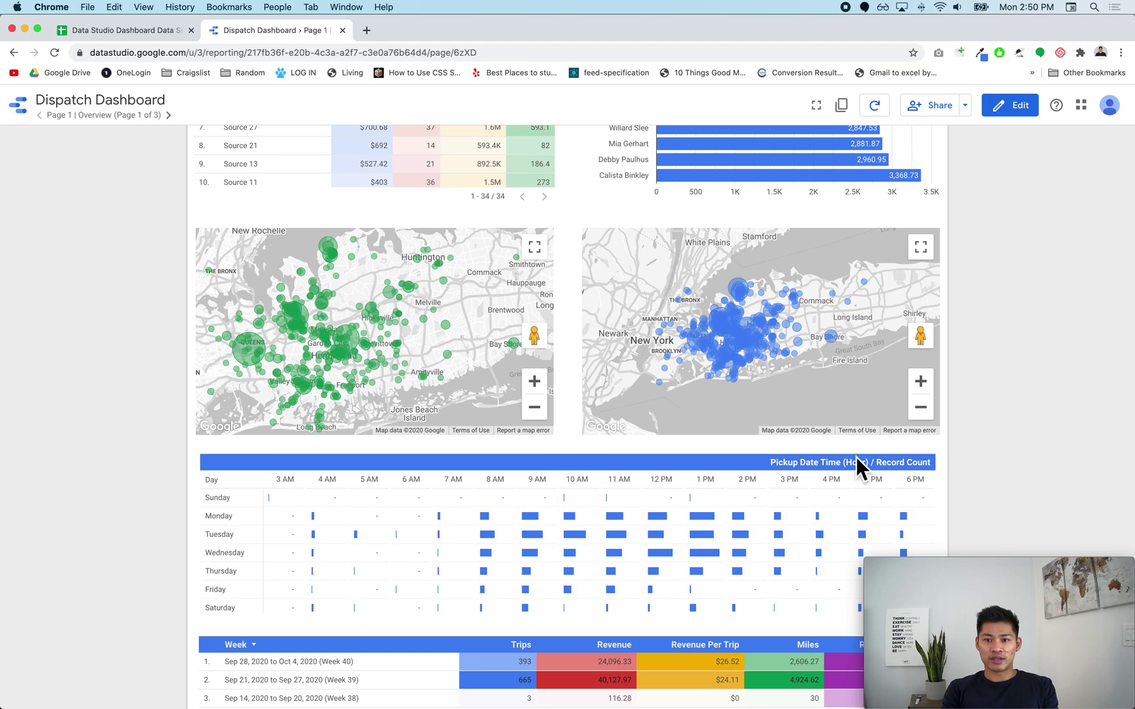
{"action": "left_click", "coordinate": [922, 386]}
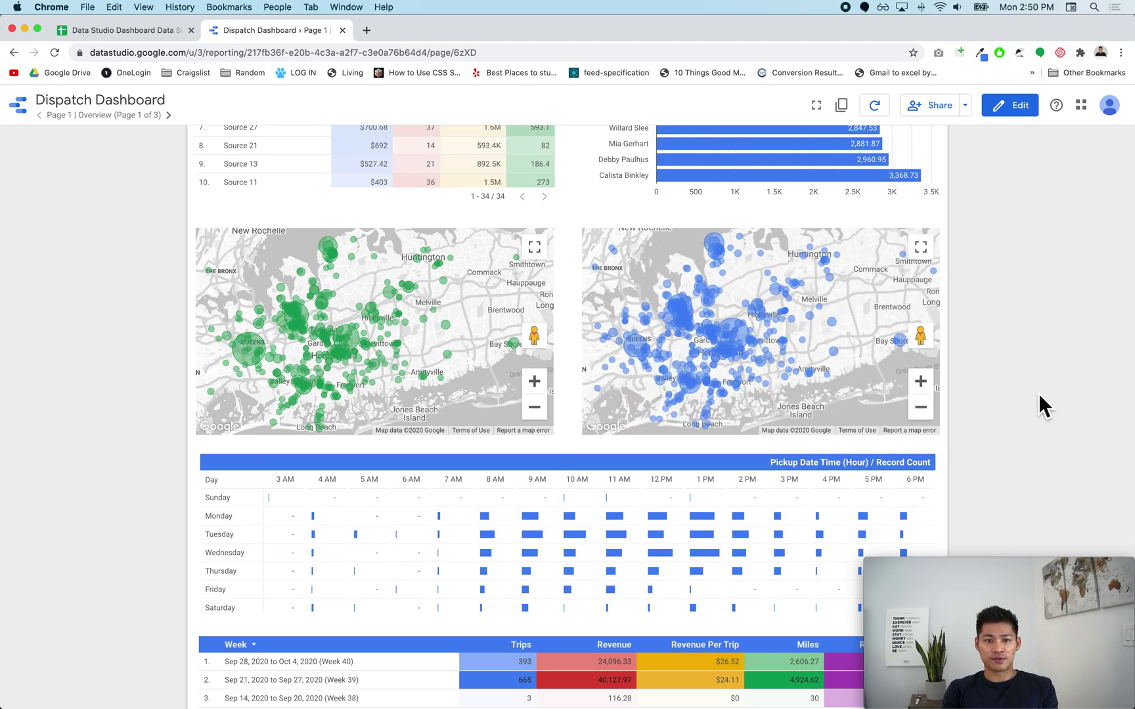
{"action": "scroll", "coordinate": [1039, 395], "scroll_direction": "down", "scroll_amount": 5}
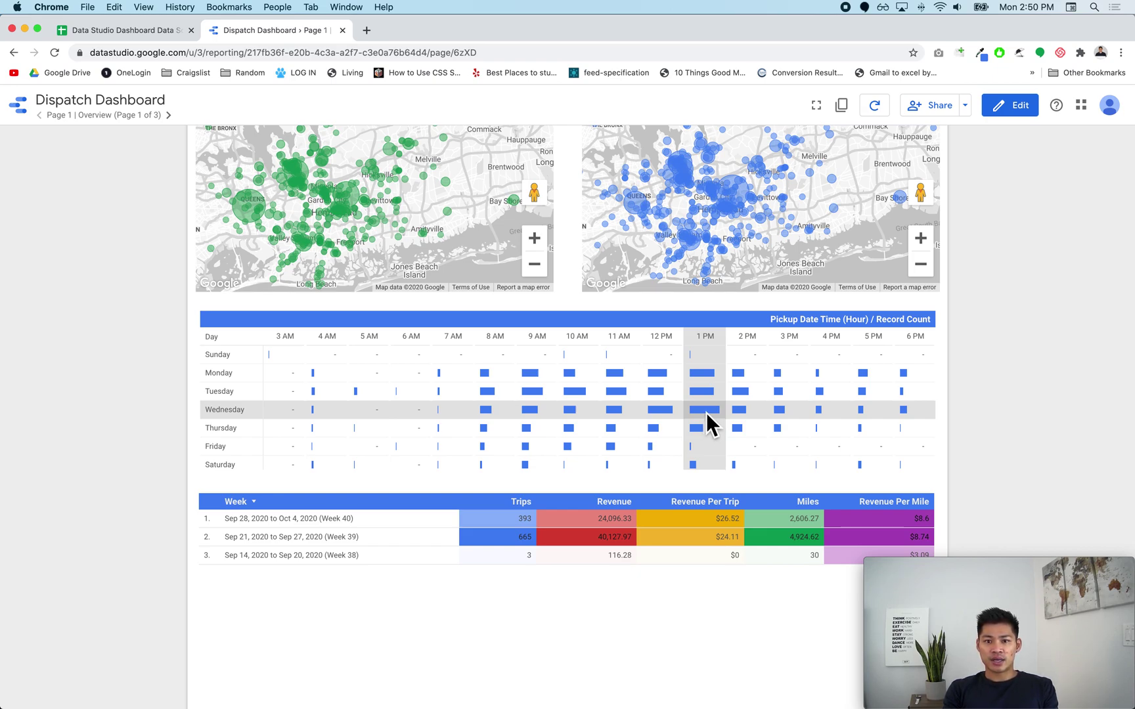
{"action": "mouse_move", "coordinate": [492, 418]}
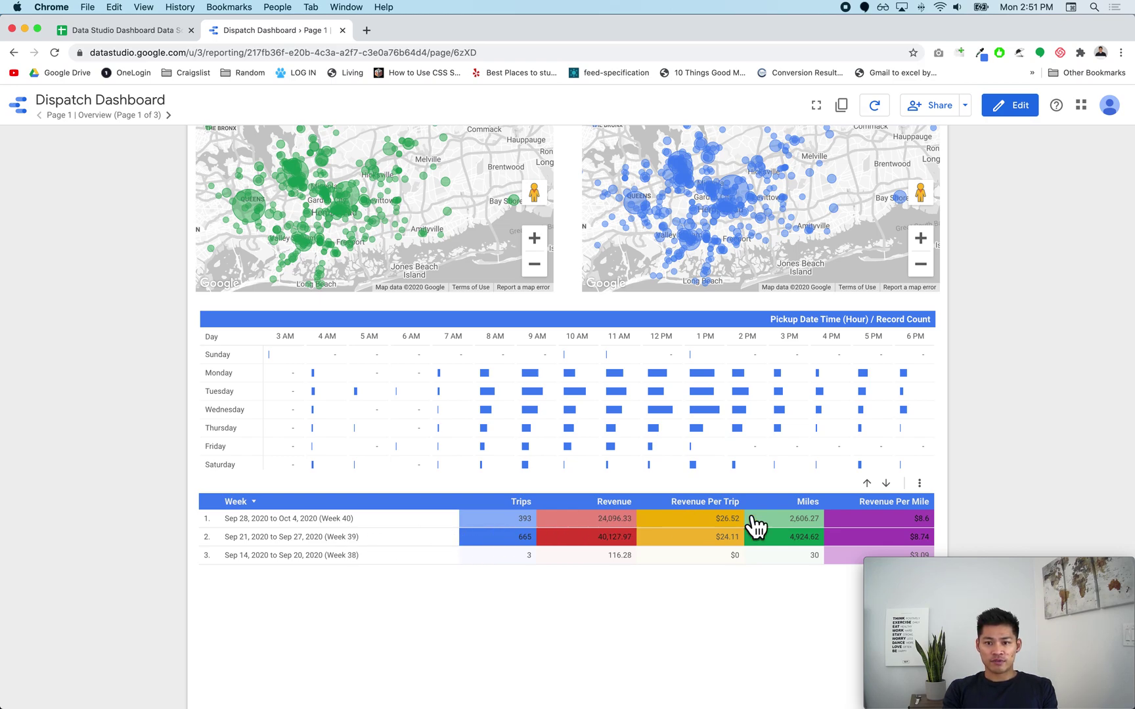
- Drill the weekly totals table down to daily dates, then back up to weeks
{"action": "left_click", "coordinate": [893, 489]}
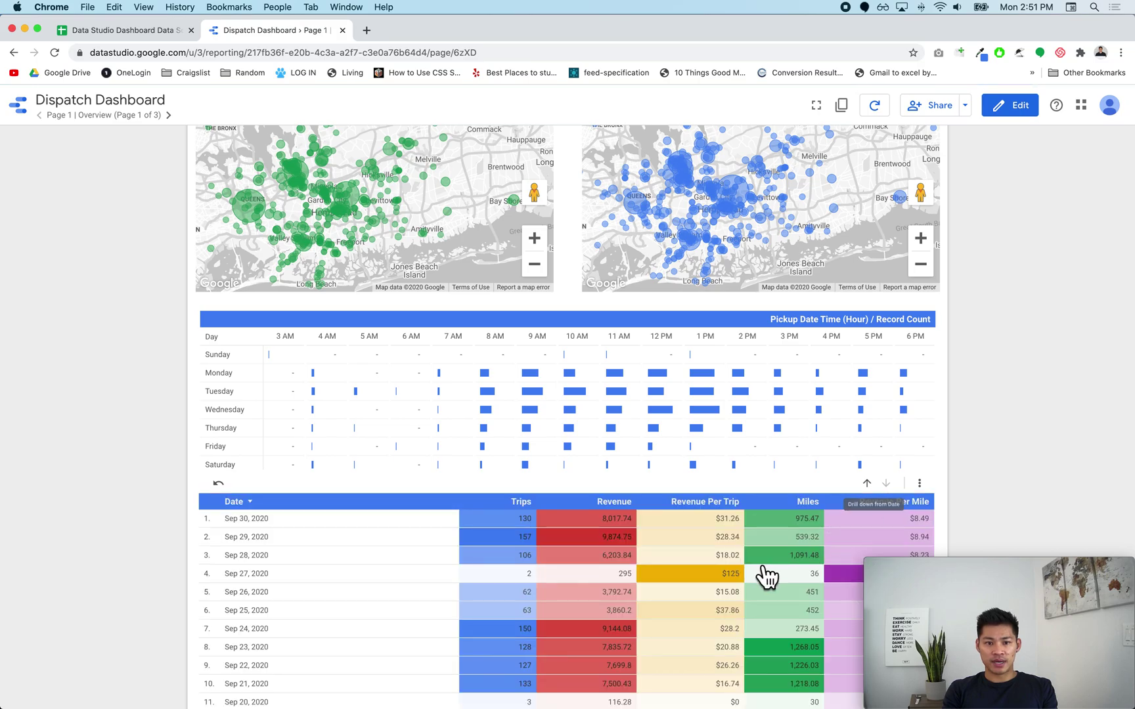
{"action": "scroll", "coordinate": [823, 511], "scroll_direction": "down", "scroll_amount": 1}
{"action": "left_click", "coordinate": [867, 455]}
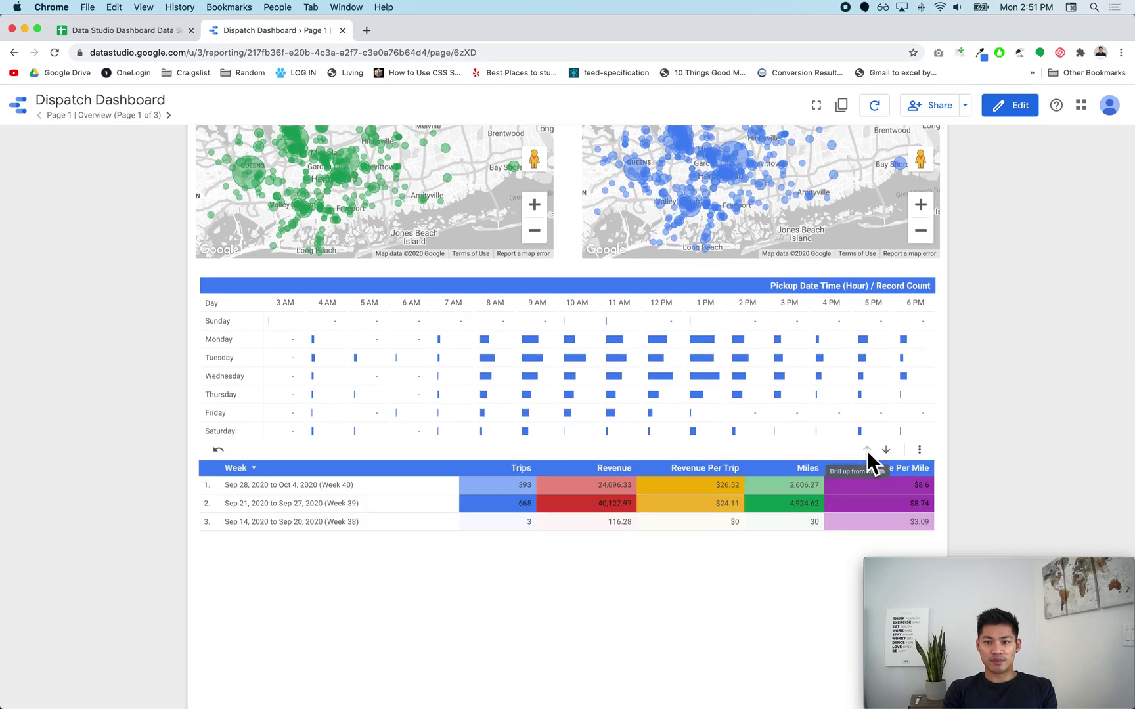
{"action": "scroll", "coordinate": [58, 227], "scroll_direction": "up", "scroll_amount": 5}
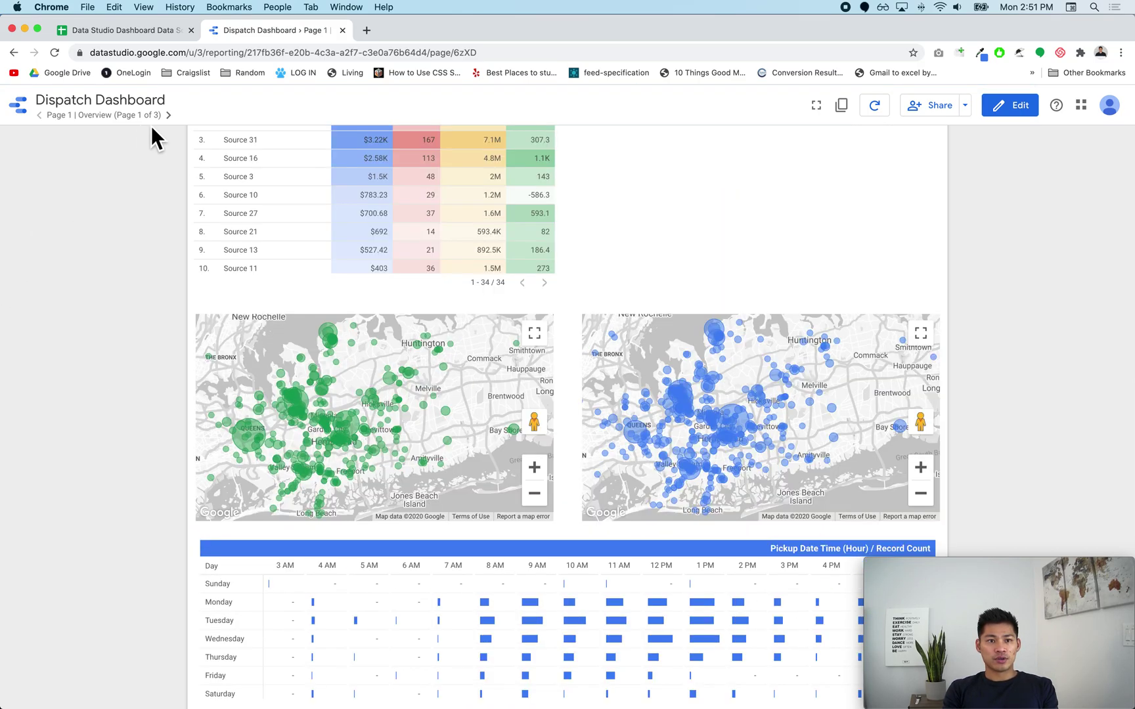
{"action": "left_click", "coordinate": [174, 116]}
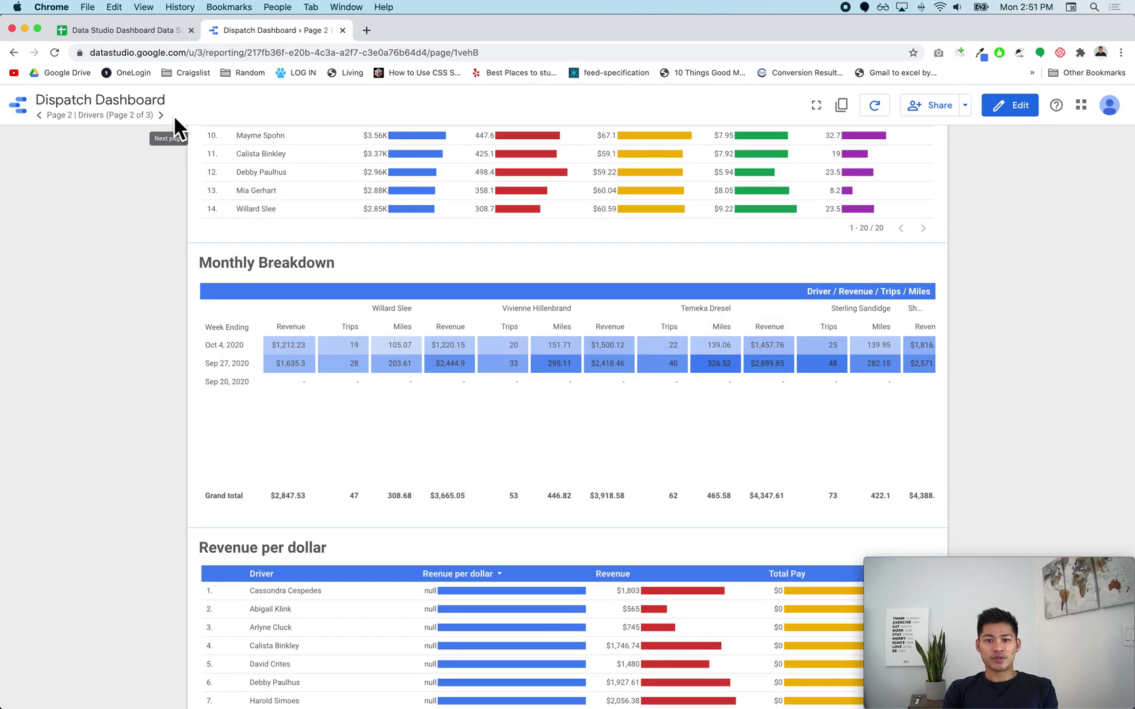
- At the top of the Drivers page, open the Driver filter list and close it unchanged
{"action": "scroll", "coordinate": [160, 308], "scroll_direction": "up", "scroll_amount": 5}
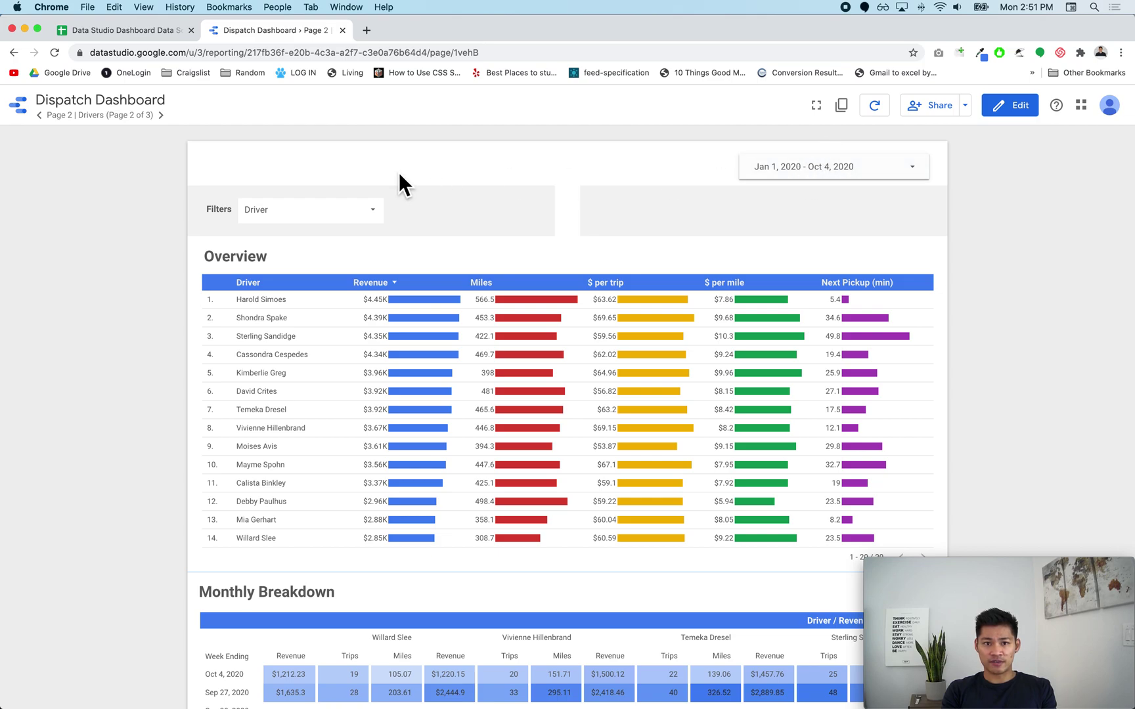
{"action": "left_click", "coordinate": [373, 211]}
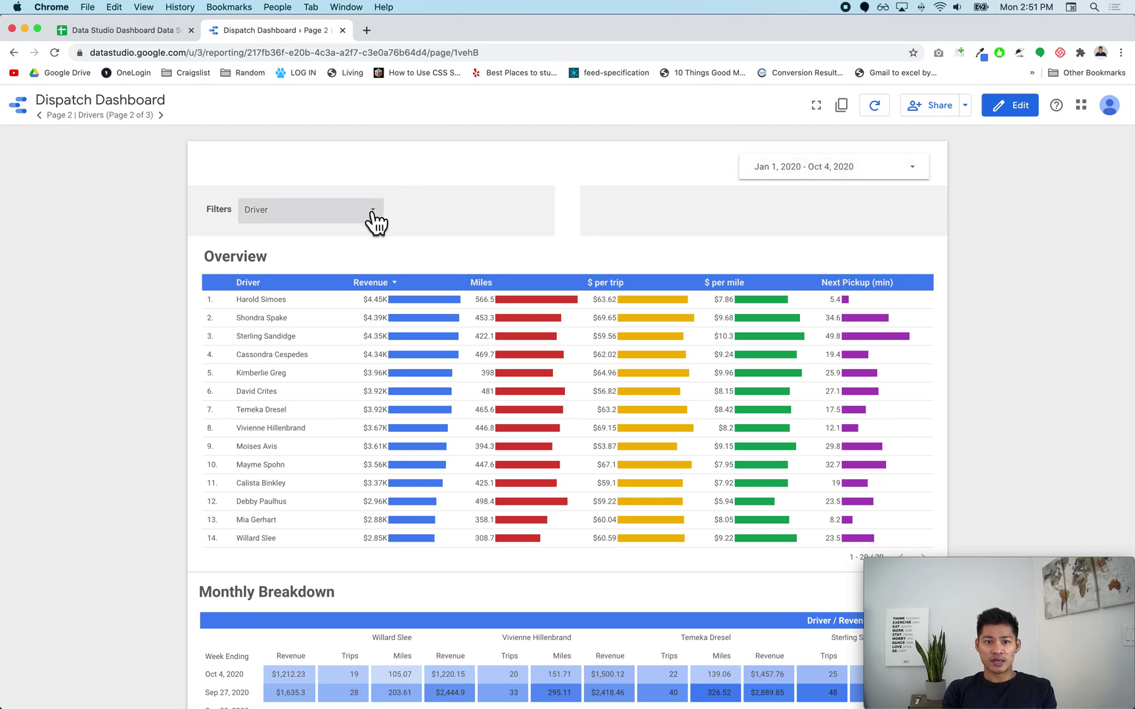
{"action": "left_click", "coordinate": [141, 302]}
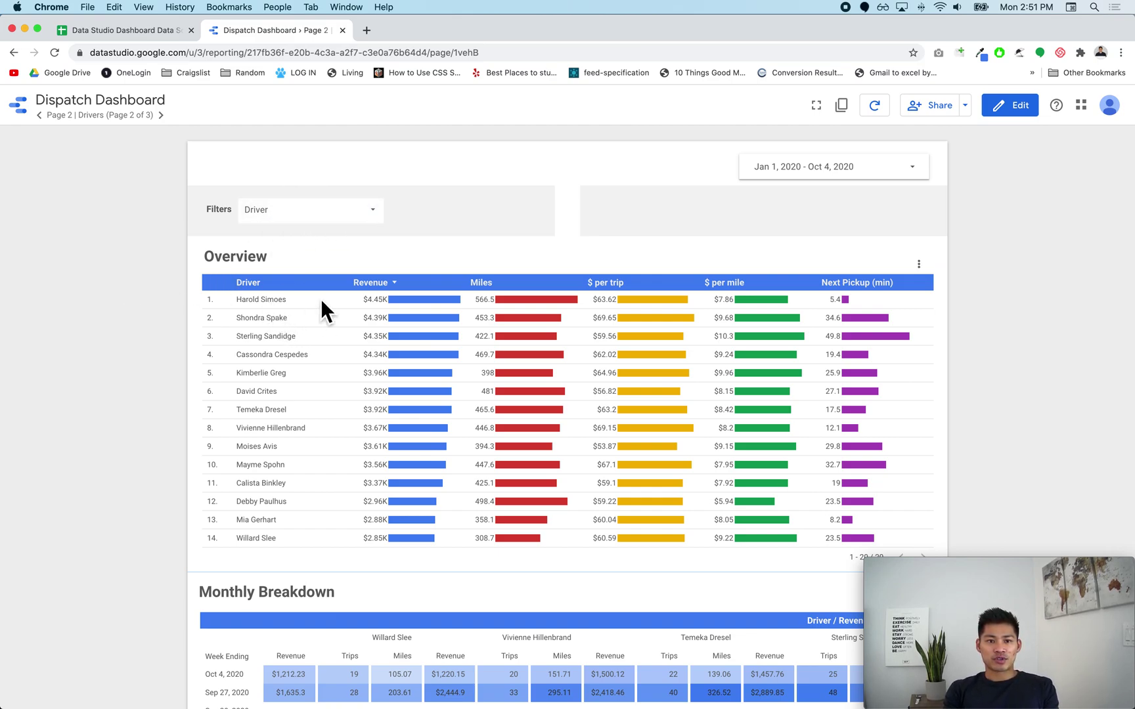
- Enter edit mode, select the Overview table, then switch back to view mode
{"action": "left_click", "coordinate": [1014, 107]}
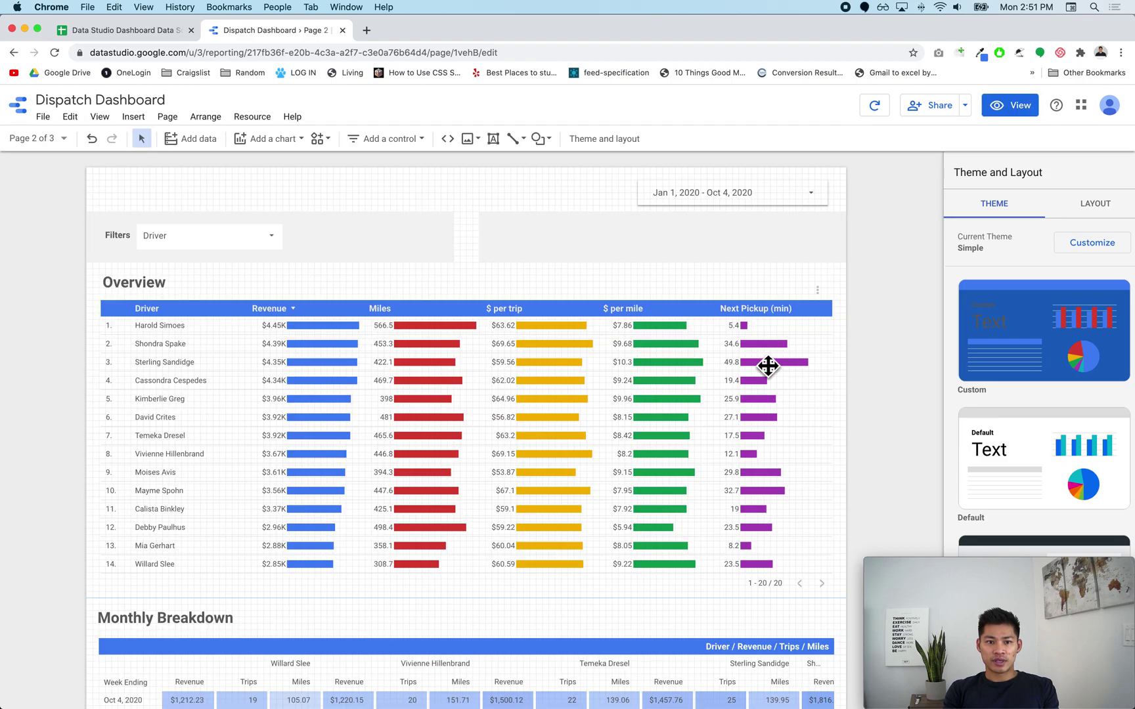
{"action": "left_click", "coordinate": [739, 387]}
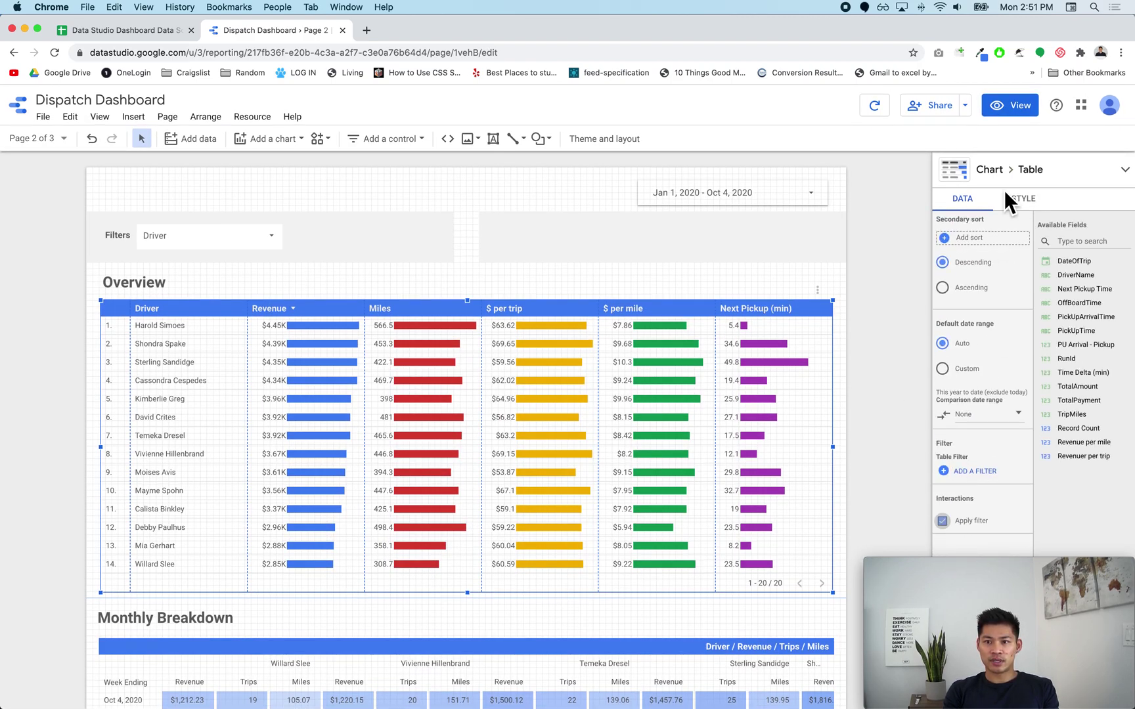
{"action": "left_click", "coordinate": [1015, 111]}
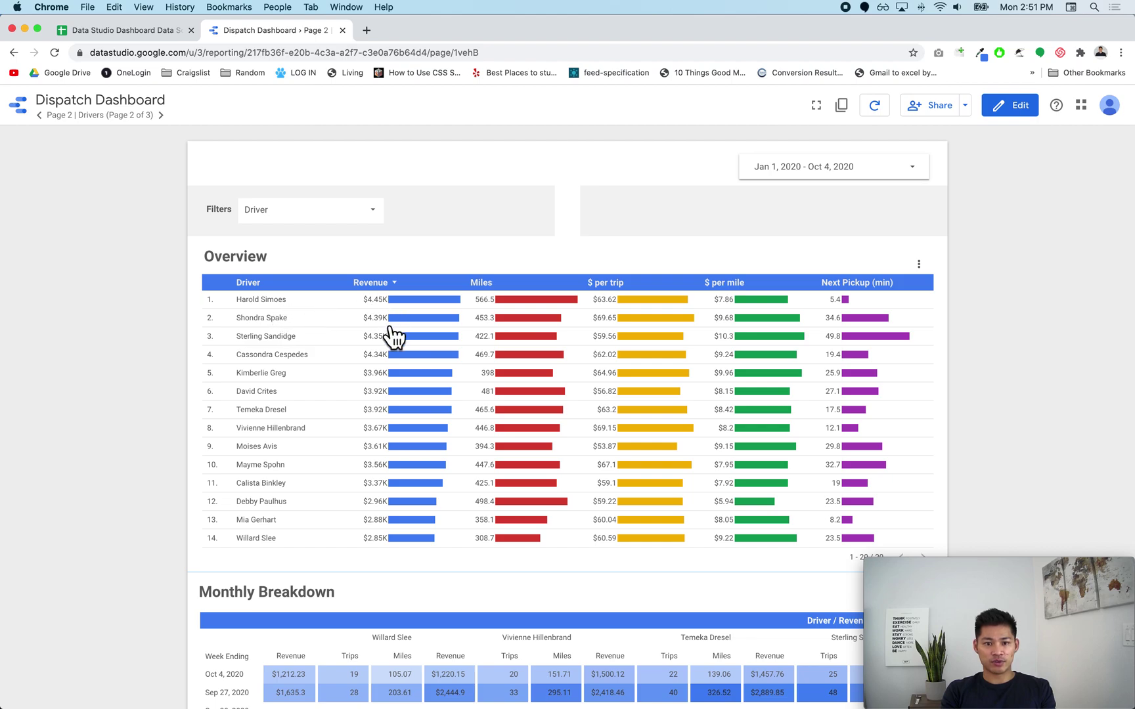
{"action": "scroll", "coordinate": [132, 445], "scroll_direction": "down", "scroll_amount": 3}
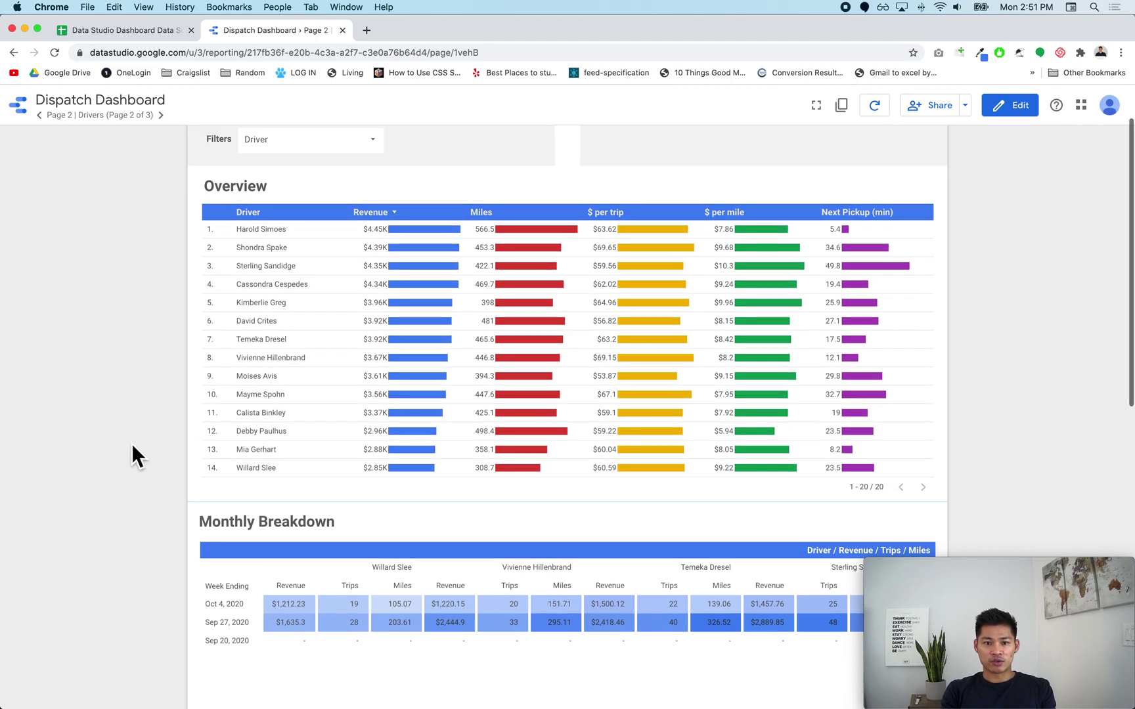
{"action": "scroll", "coordinate": [132, 443], "scroll_direction": "up", "scroll_amount": 2}
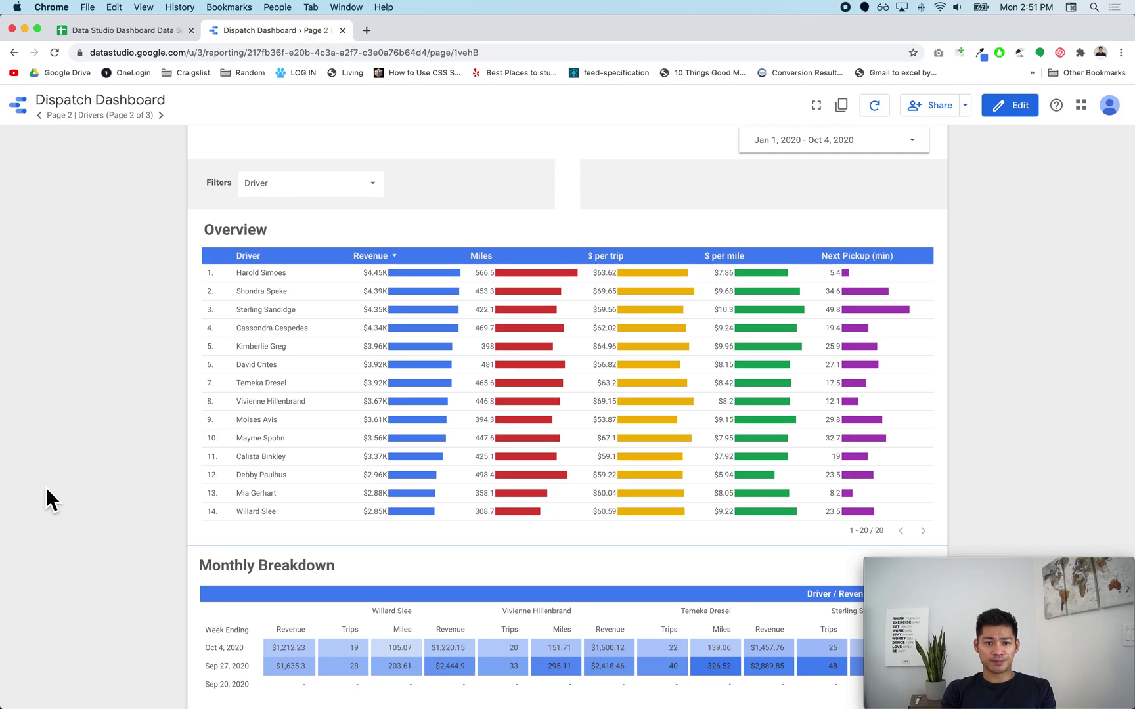
{"action": "scroll", "coordinate": [46, 487], "scroll_direction": "down", "scroll_amount": 4}
{"action": "scroll", "coordinate": [45, 488], "scroll_direction": "down", "scroll_amount": 3}
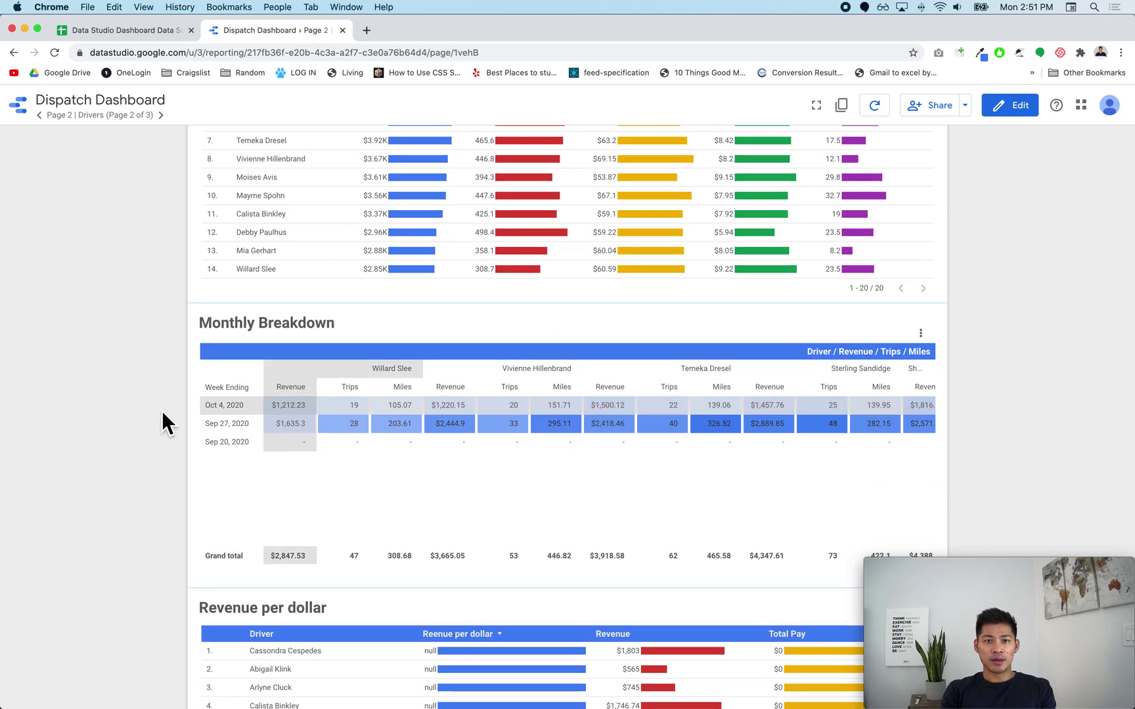
{"action": "scroll", "coordinate": [164, 302], "scroll_direction": "up", "scroll_amount": 3}
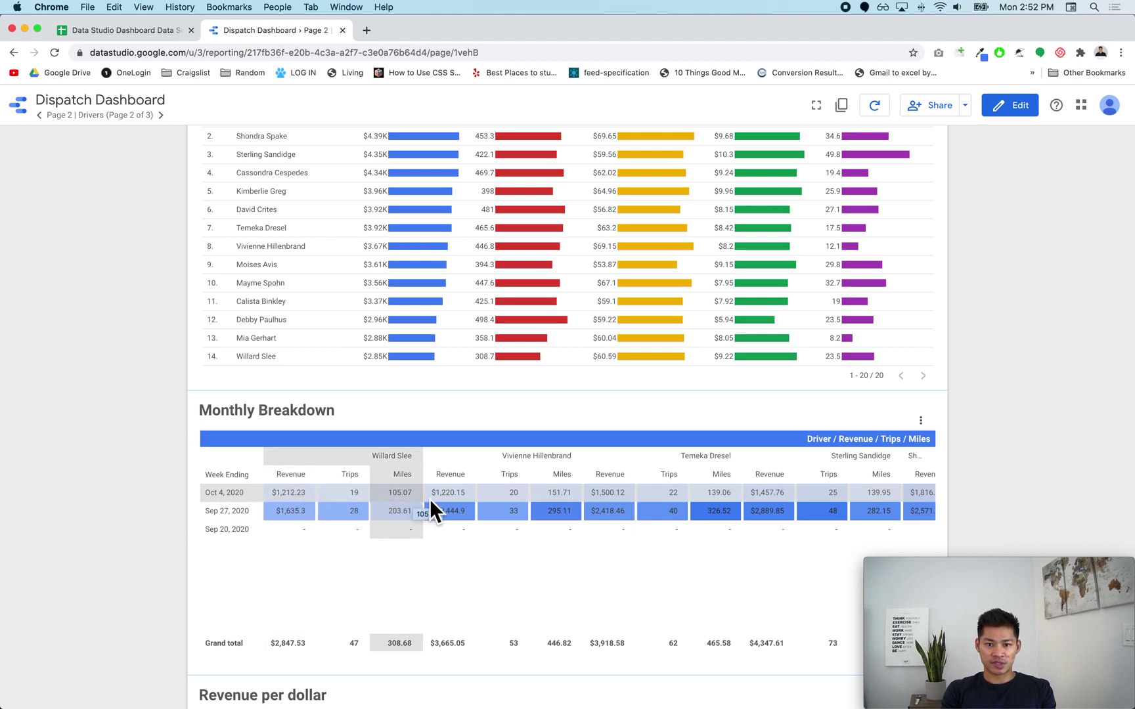
{"action": "scroll", "coordinate": [460, 499], "scroll_direction": "right", "scroll_amount": 1}
{"action": "scroll", "coordinate": [515, 501], "scroll_direction": "right", "scroll_amount": 5}
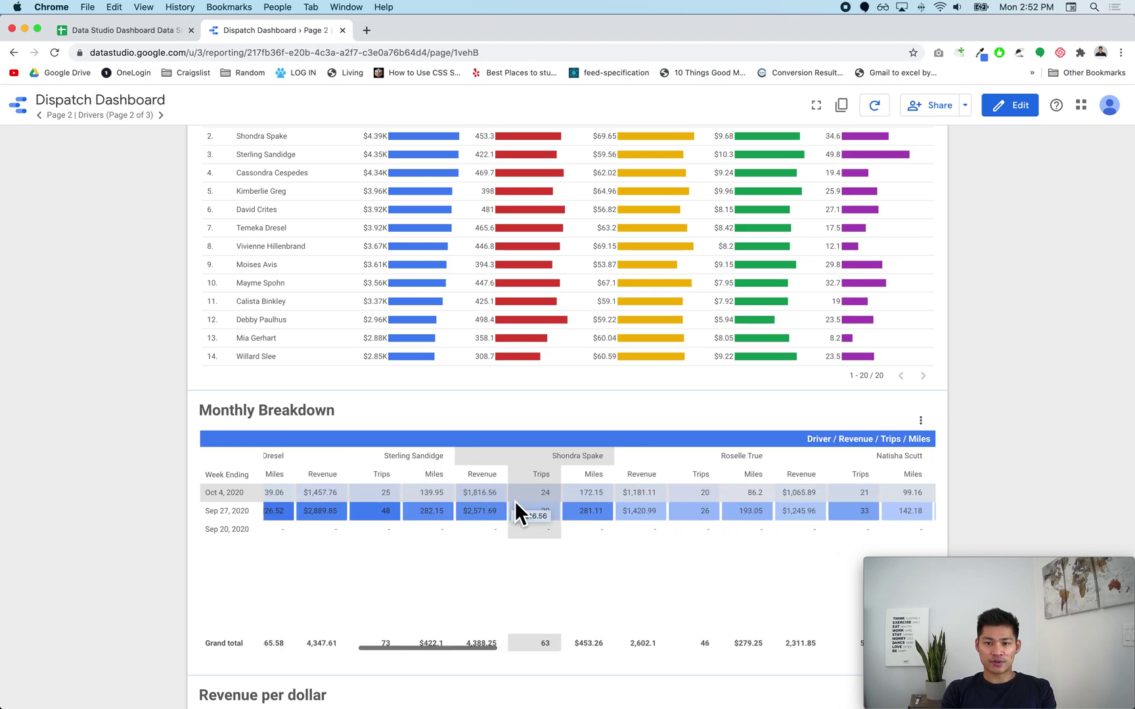
{"action": "scroll", "coordinate": [162, 425], "scroll_direction": "down", "scroll_amount": 5}
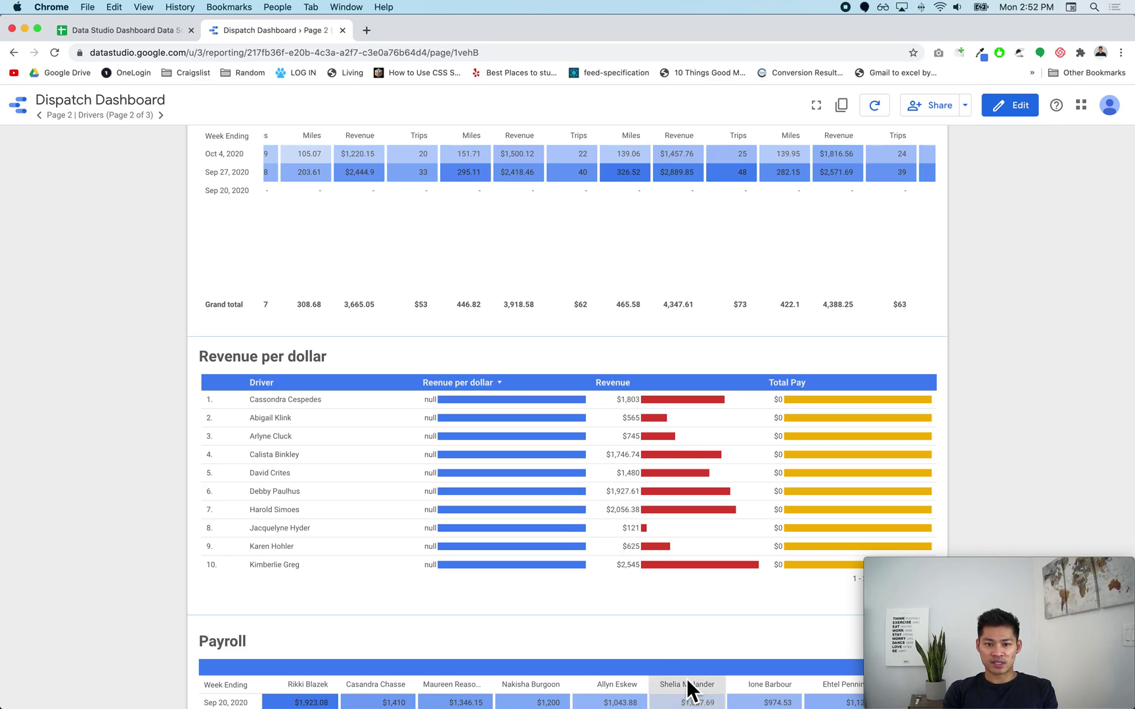
{"action": "scroll", "coordinate": [201, 575], "scroll_direction": "down", "scroll_amount": 5}
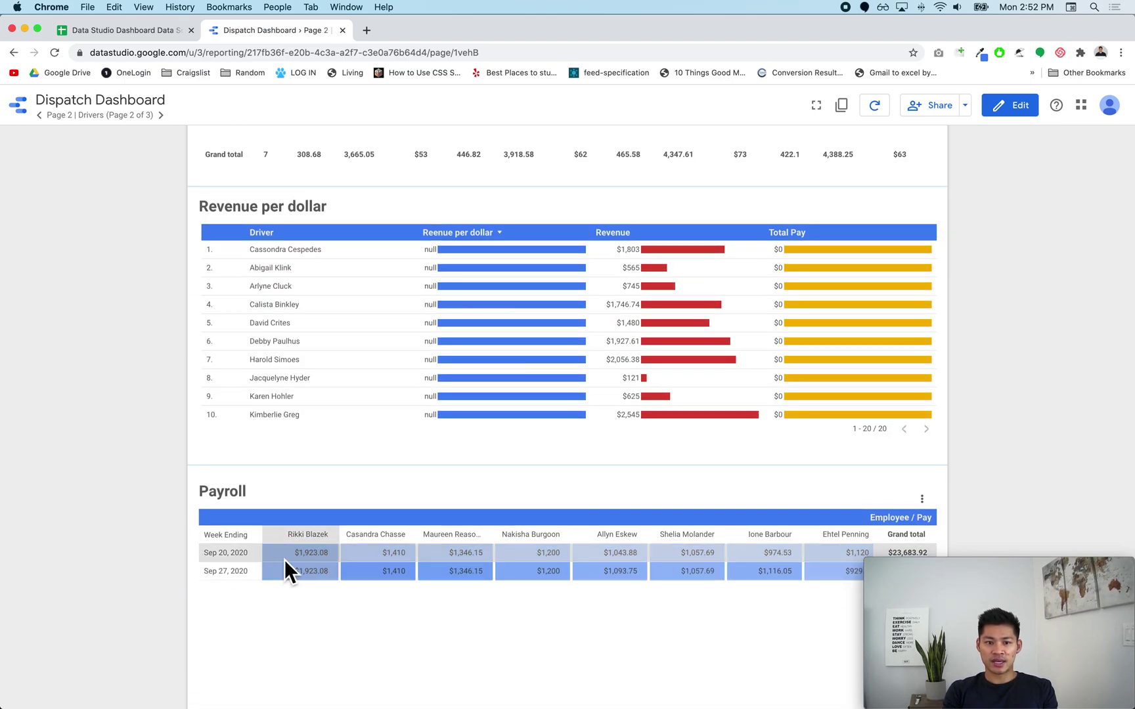
{"action": "scroll", "coordinate": [394, 557], "scroll_direction": "right", "scroll_amount": 3}
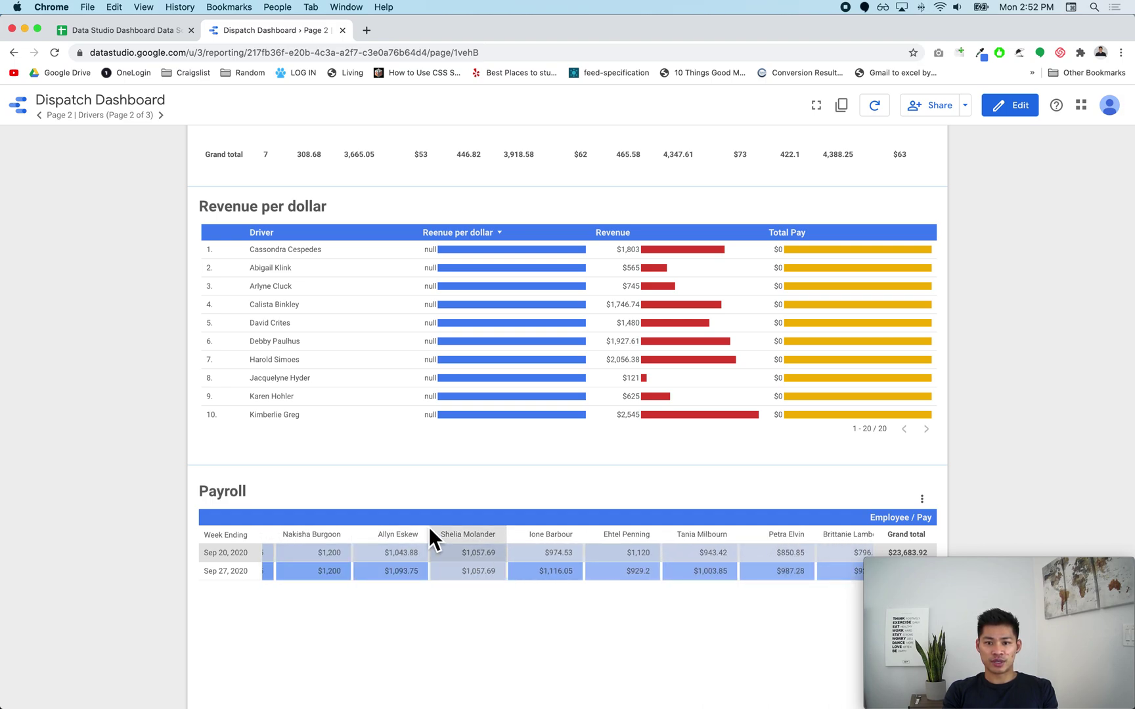
{"action": "scroll", "coordinate": [145, 395], "scroll_direction": "up", "scroll_amount": 10}
{"action": "scroll", "coordinate": [192, 329], "scroll_direction": "up", "scroll_amount": 4}
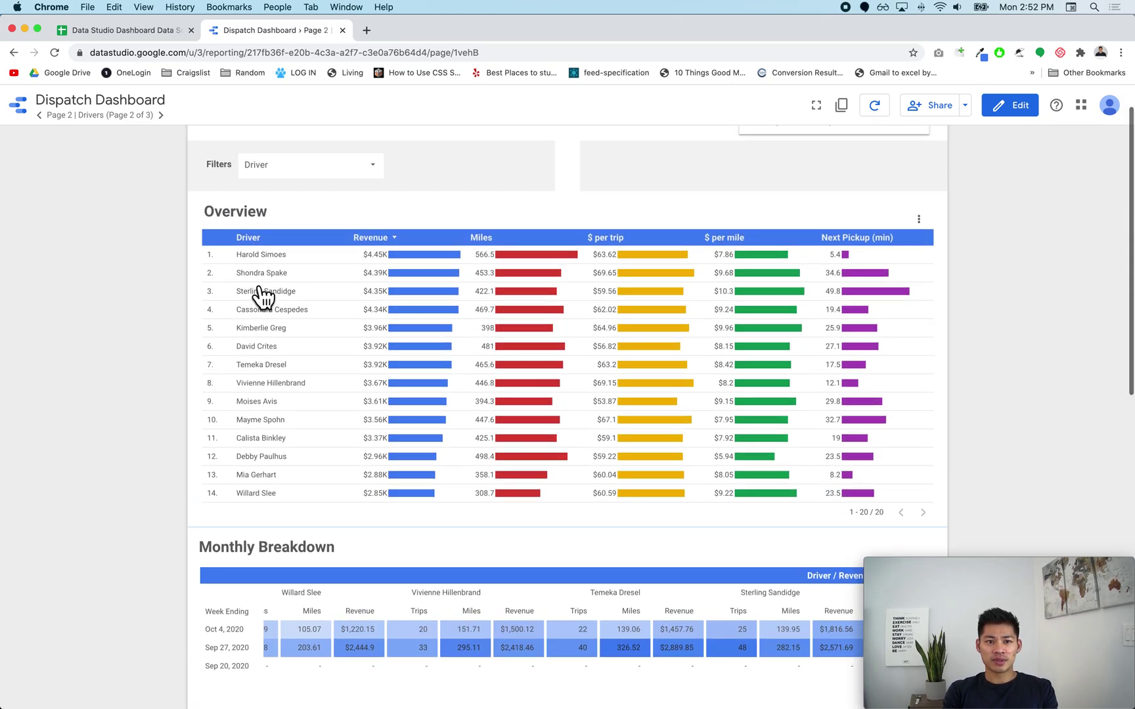
- Cross-filter the page to the second driver, review the tables, then clear the filter
{"action": "left_click", "coordinate": [264, 277]}
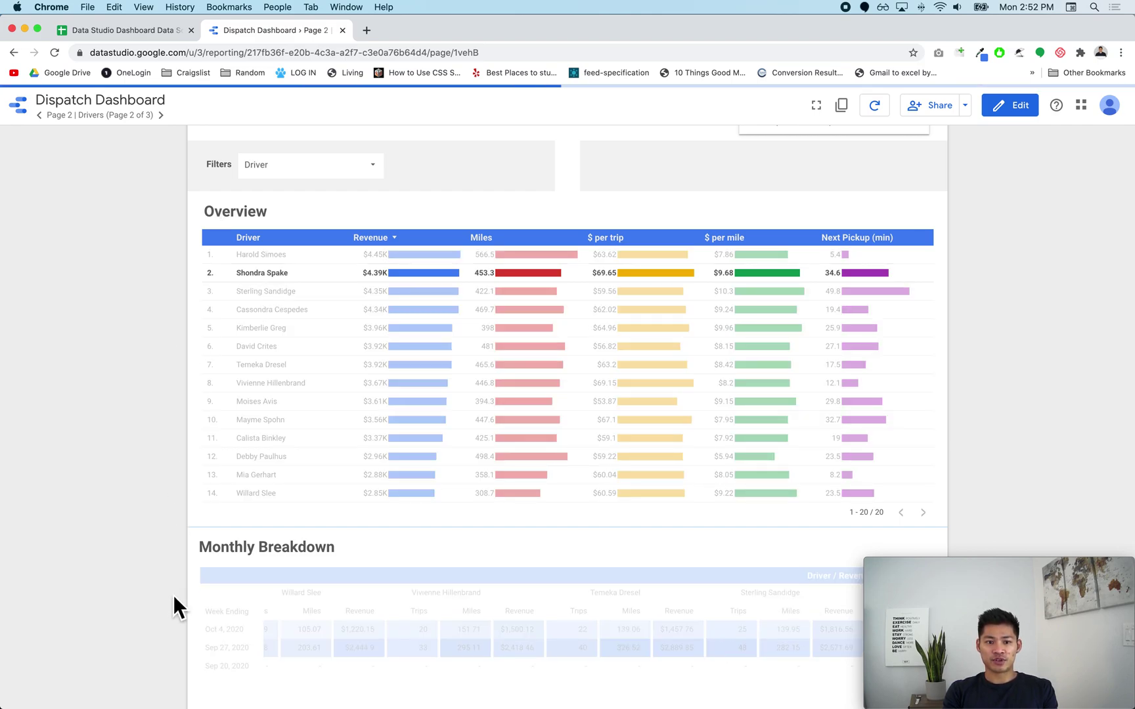
{"action": "scroll", "coordinate": [174, 595], "scroll_direction": "down", "scroll_amount": 4}
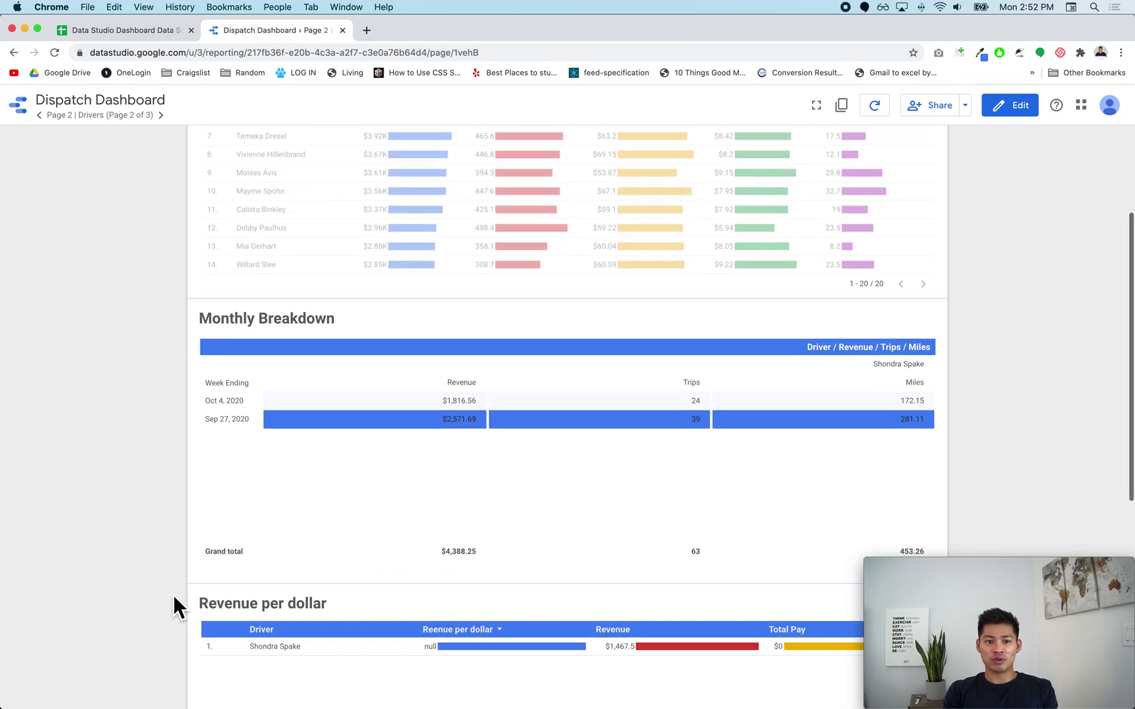
{"action": "scroll", "coordinate": [69, 493], "scroll_direction": "up", "scroll_amount": 3}
{"action": "scroll", "coordinate": [68, 502], "scroll_direction": "up", "scroll_amount": 3}
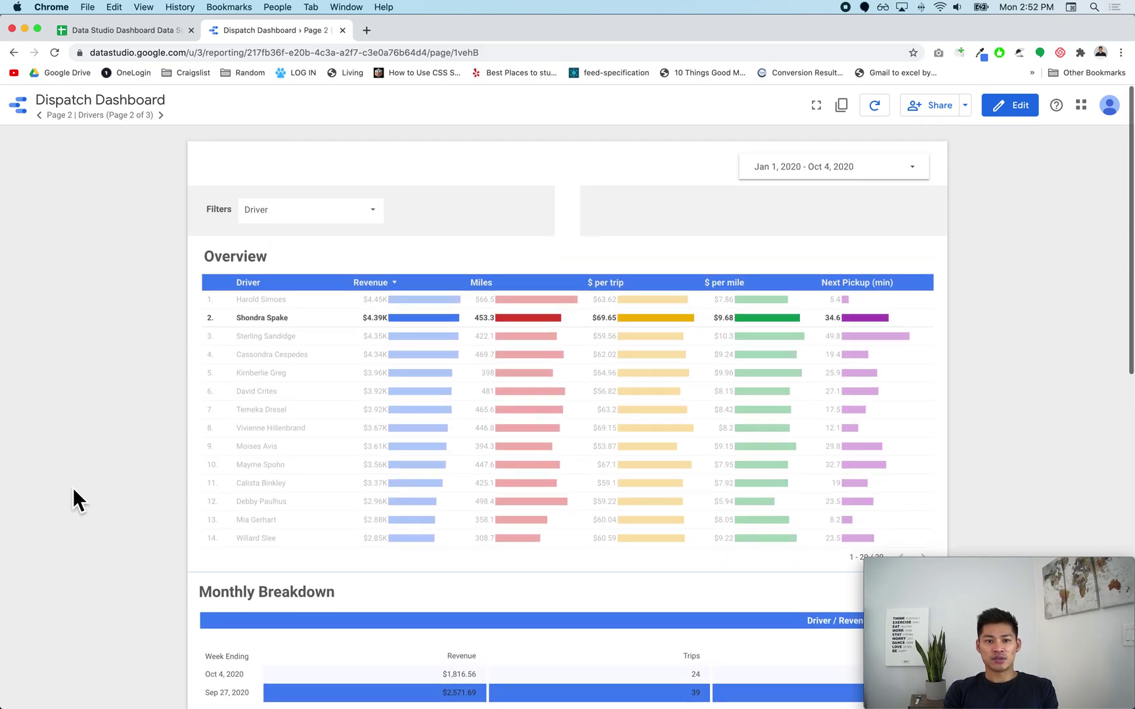
{"action": "left_click", "coordinate": [223, 265]}
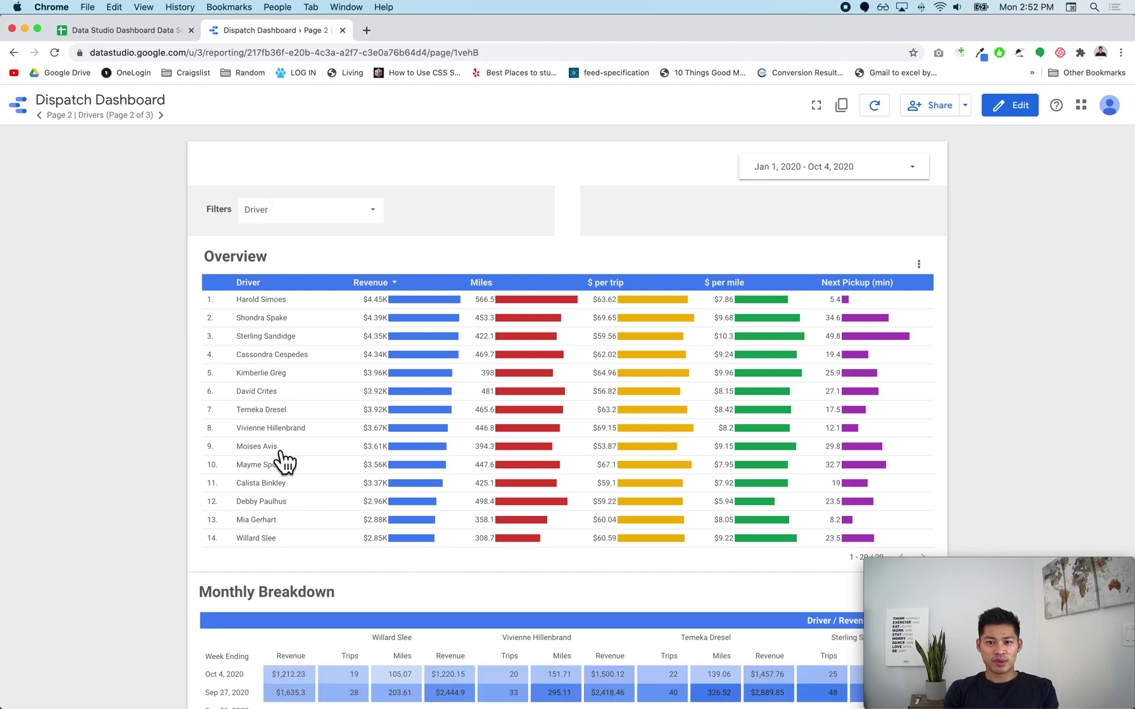
{"action": "scroll", "coordinate": [284, 460], "scroll_direction": "down", "scroll_amount": 3}
{"action": "scroll", "coordinate": [295, 450], "scroll_direction": "up", "scroll_amount": 2}
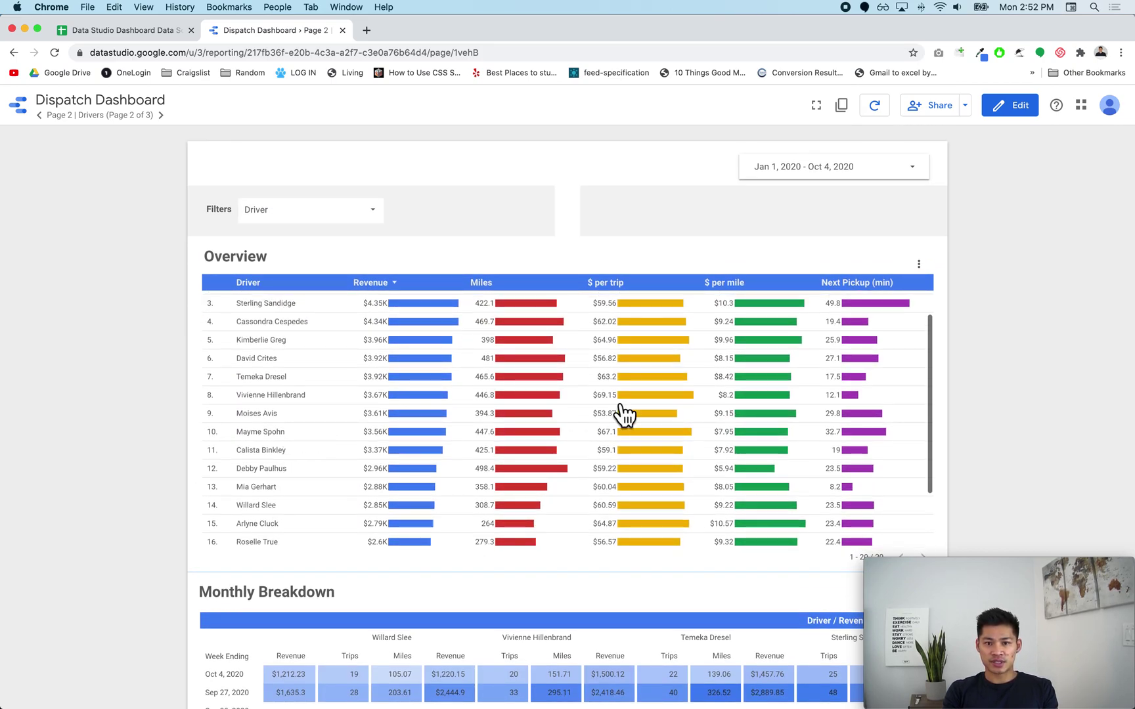
- Cross-filter to the tenth driver, then go back to the Overview page
{"action": "left_click", "coordinate": [276, 437]}
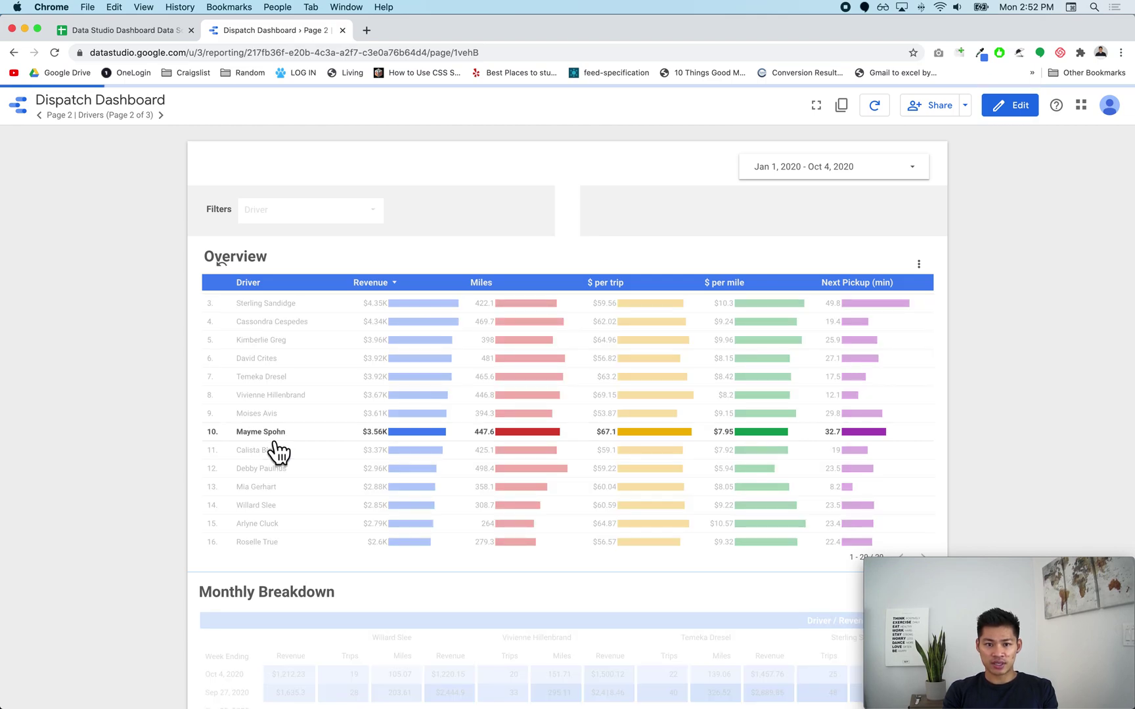
{"action": "scroll", "coordinate": [83, 461], "scroll_direction": "down", "scroll_amount": 5}
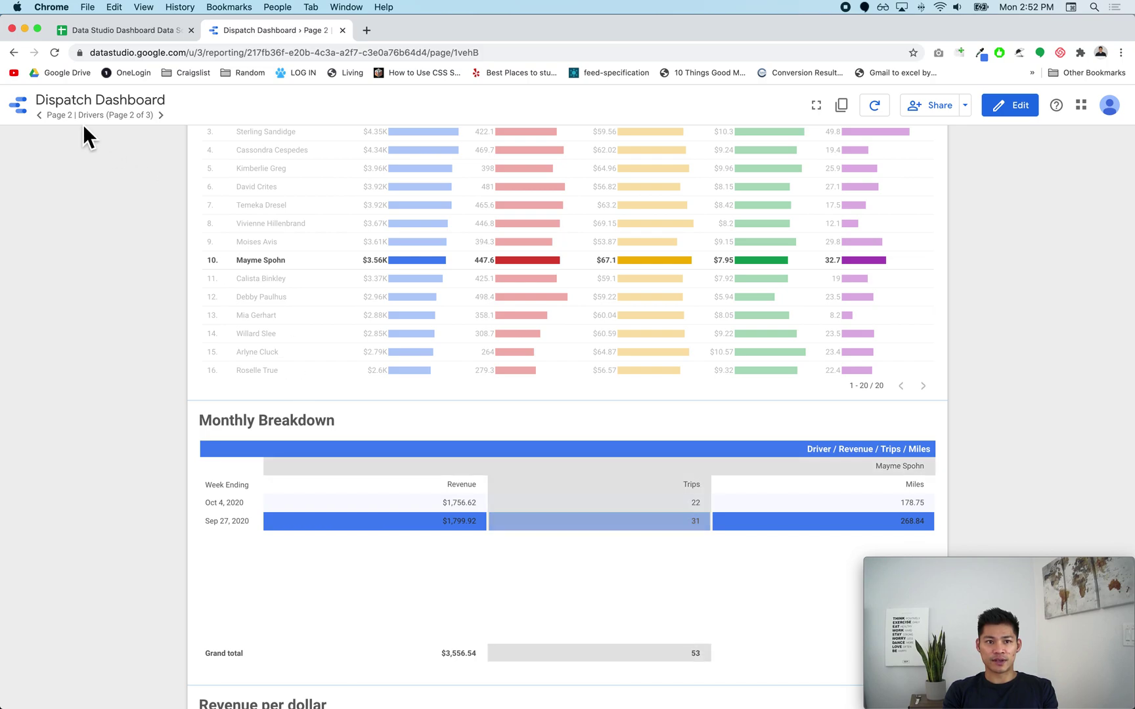
{"action": "left_click", "coordinate": [40, 117]}
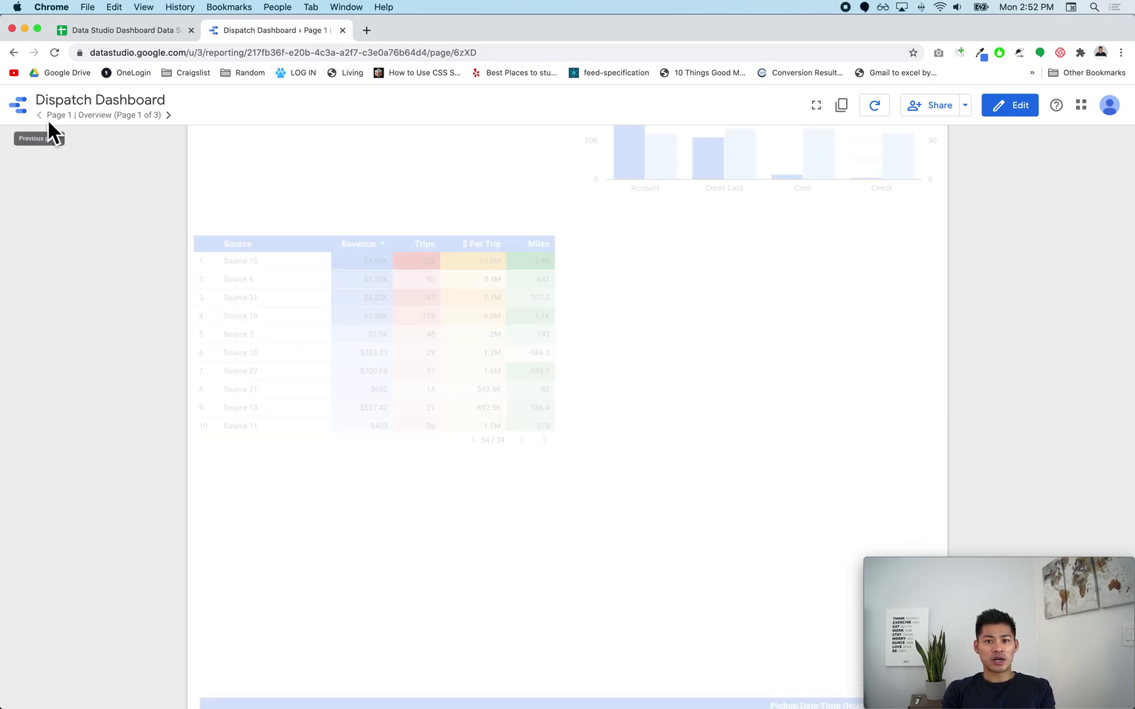
{"action": "scroll", "coordinate": [112, 337], "scroll_direction": "up", "scroll_amount": 5}
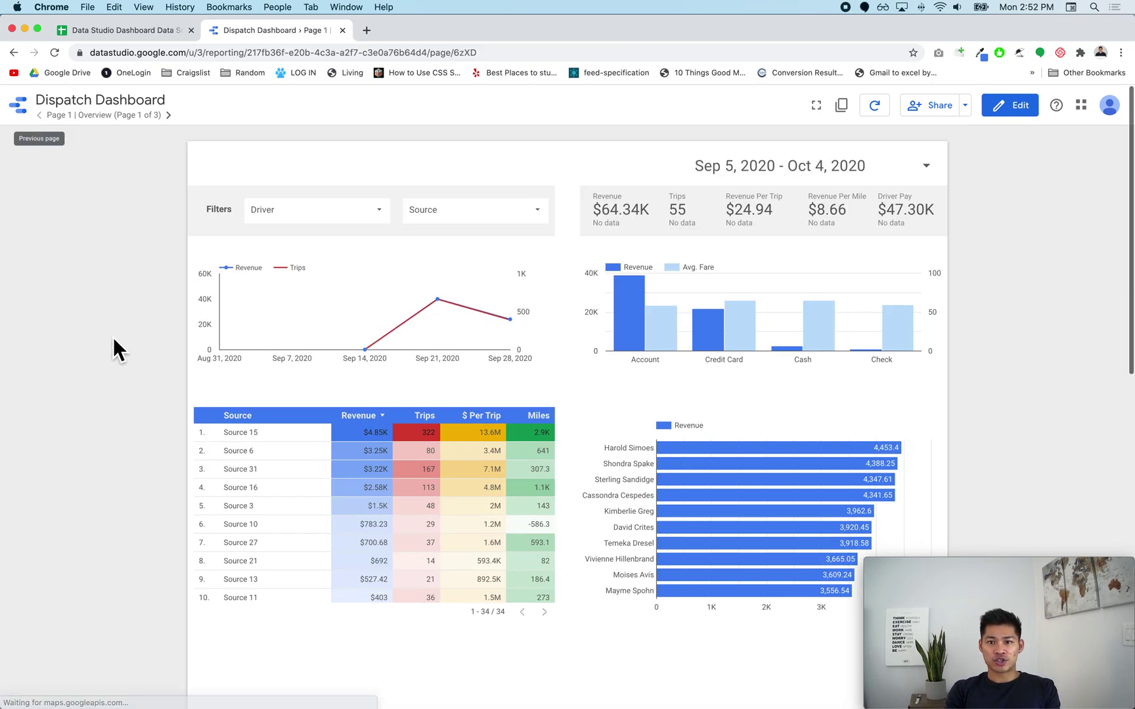
- Switch to the source spreadsheet and scroll through the Dispatch sheet's trips by Source
{"action": "key", "text": "ctrl+shift+Tab"}
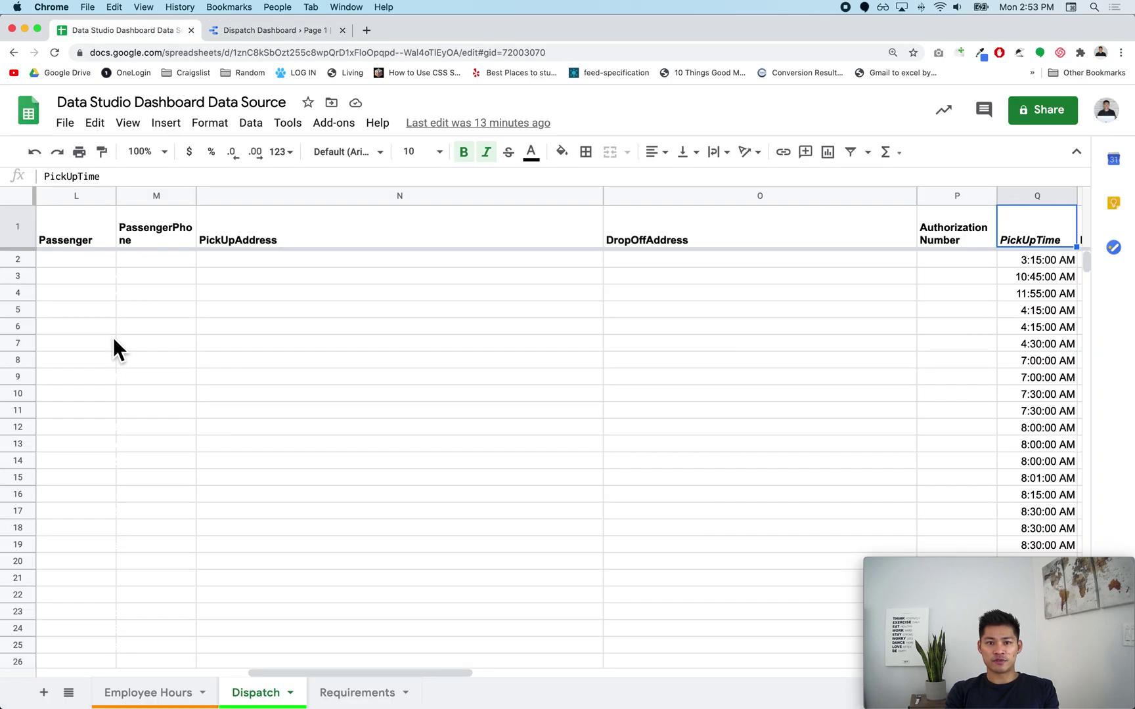
{"action": "scroll", "coordinate": [228, 515], "scroll_direction": "left", "scroll_amount": 10}
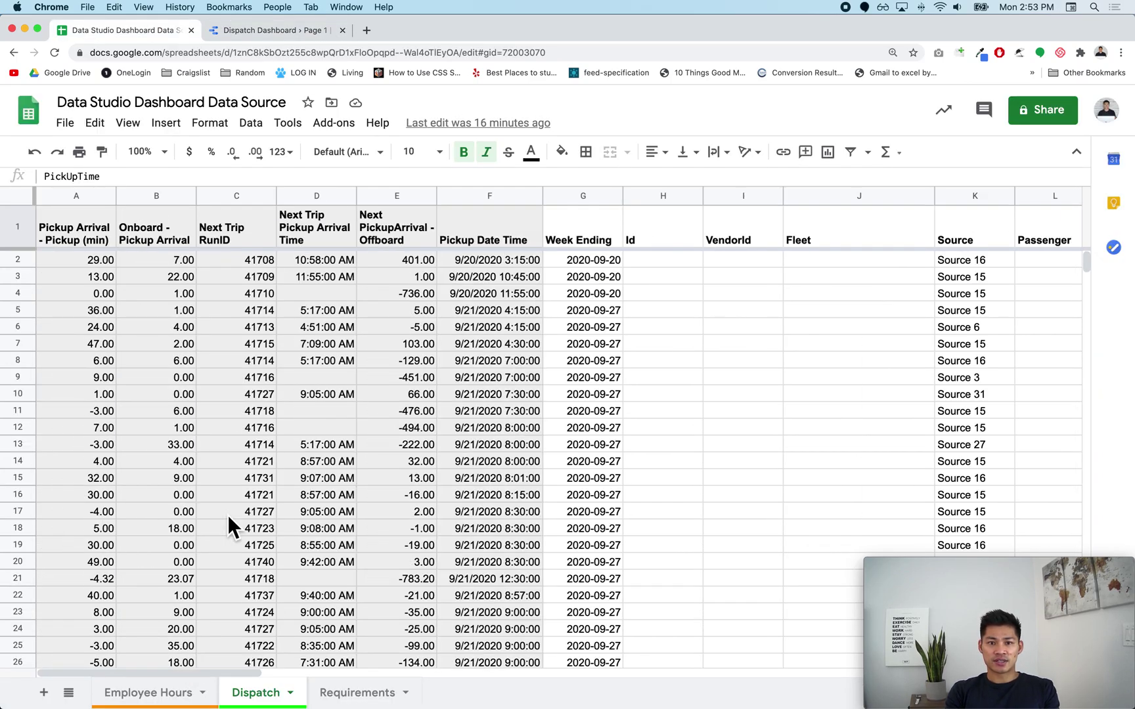
{"action": "scroll", "coordinate": [227, 514], "scroll_direction": "right", "scroll_amount": 4}
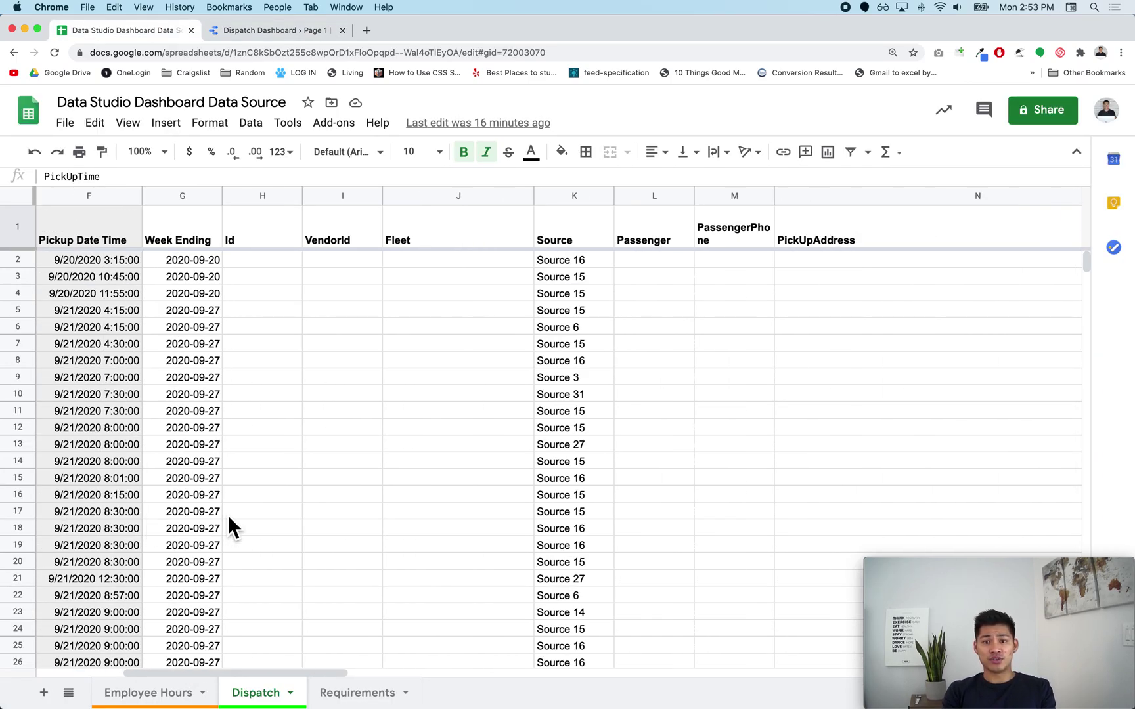
{"action": "scroll", "coordinate": [228, 517], "scroll_direction": "down", "scroll_amount": 15}
{"action": "scroll", "coordinate": [228, 517], "scroll_direction": "down", "scroll_amount": 15}
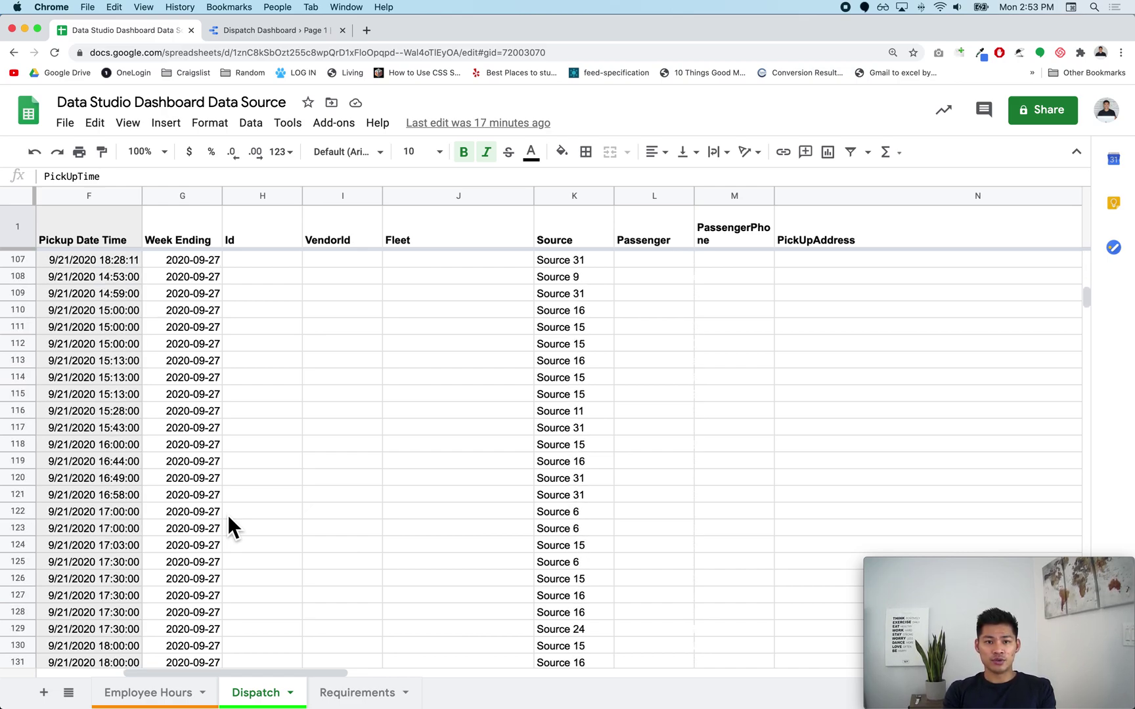
- Switch back to the Dispatch Dashboard's Overview page with the Source table
{"action": "key", "text": "ctrl+Tab"}
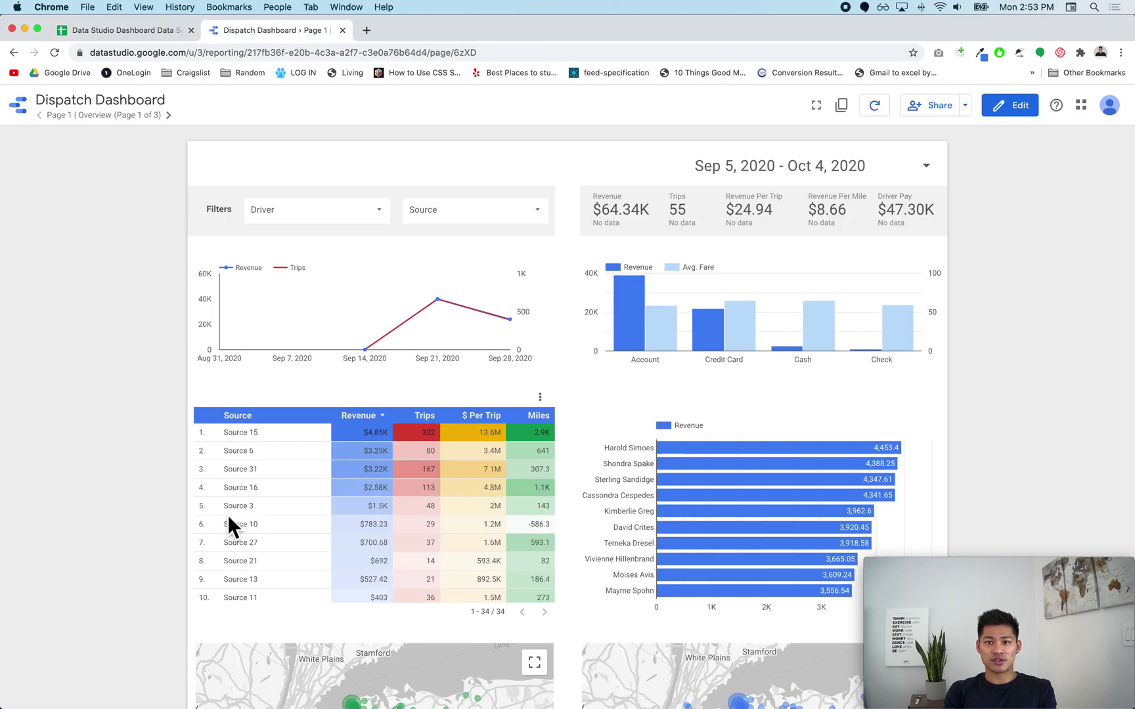